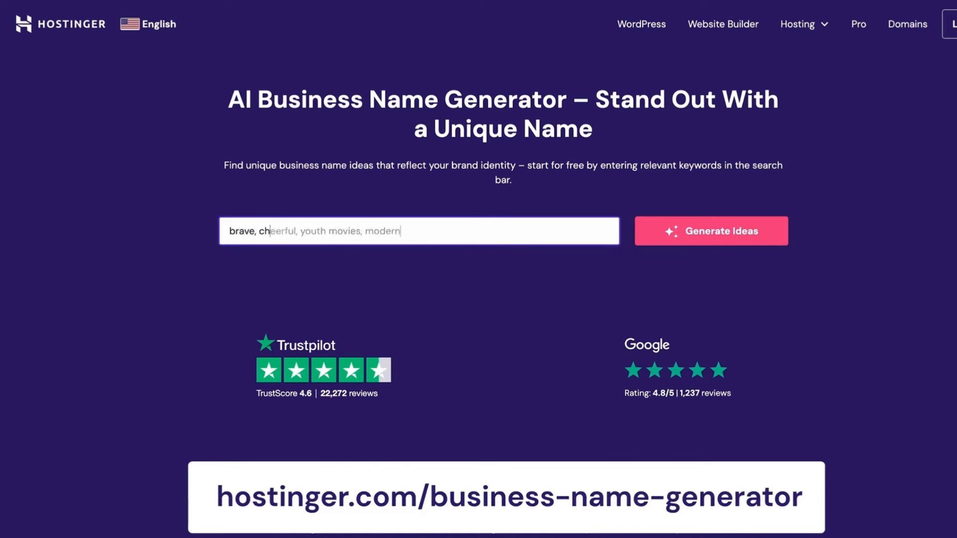
Generate business name ideas from the keywords "brave, cheerful, youth movies, modern"
click(651, 234)
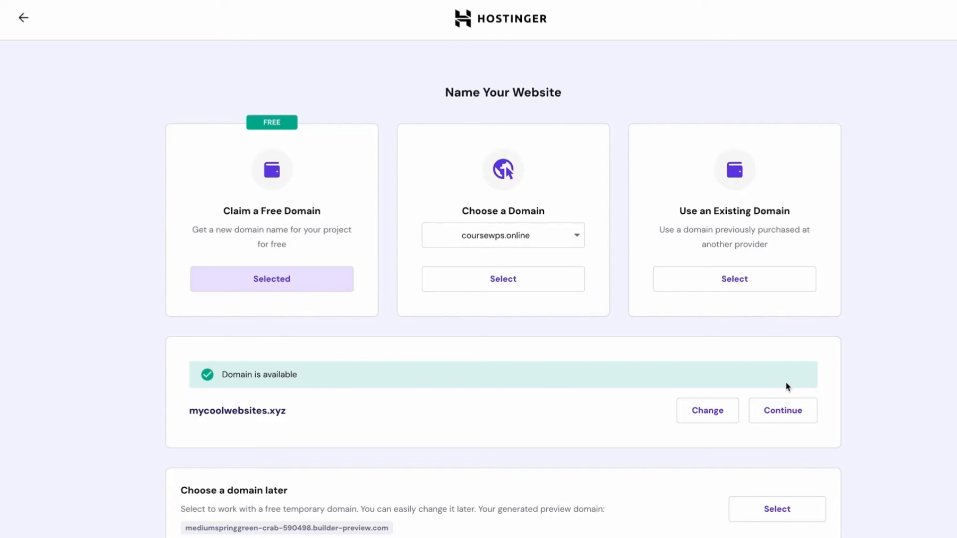
Accept mycoolwebsites.xyz as the free domain and start creating the website with the AI builder
click(784, 418)
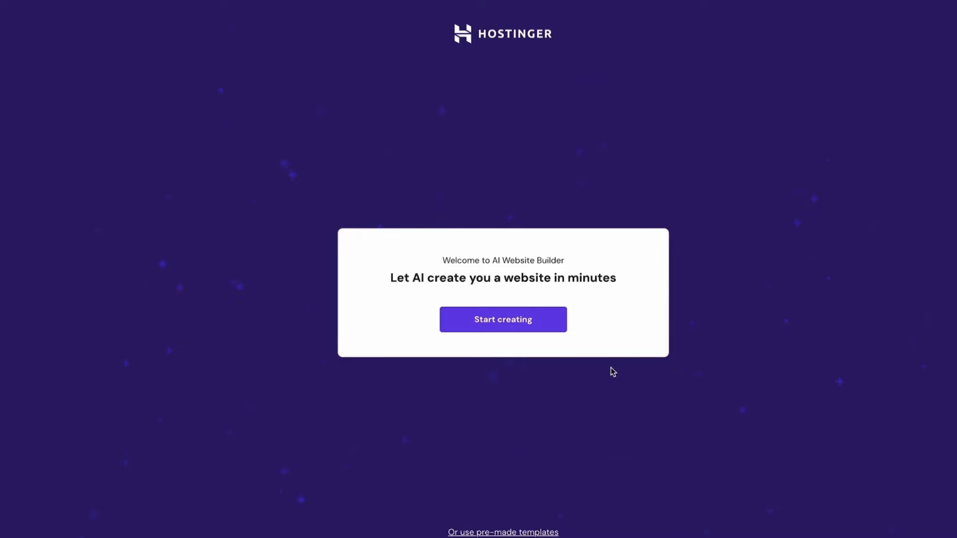
click(542, 325)
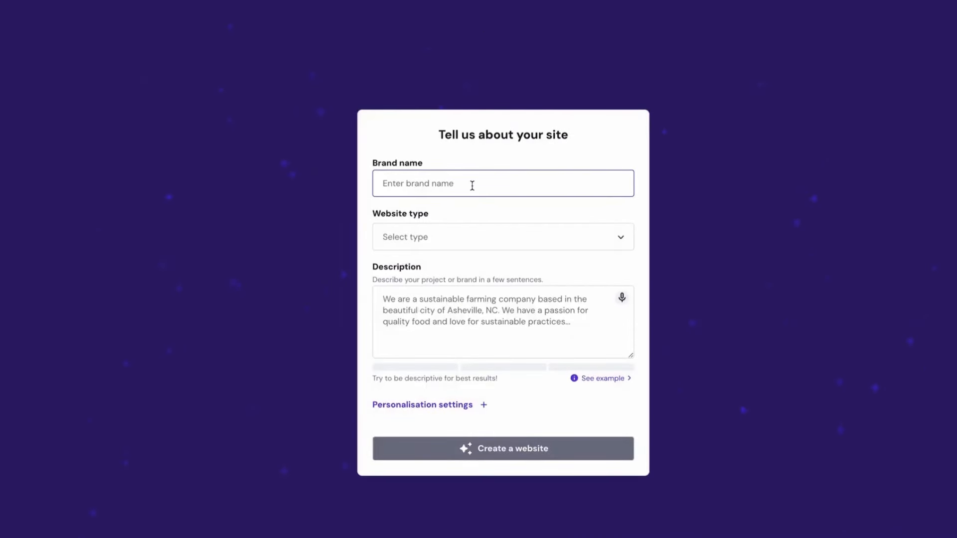
Enter Cheerful Cinephile as the brand name and choose Portfolio as the website type
text(Cheerfy)
key(BackSpace)
text(ul Cinephile)
click(455, 239)
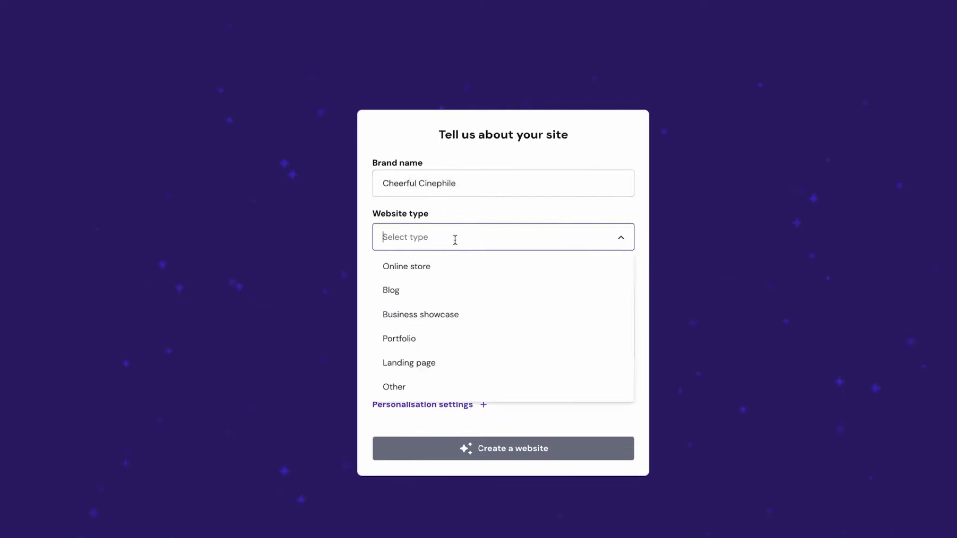
click(423, 340)
Describe the site as a film creation student's personal portfolio with film review blog articles and a cheerful color palette, and generate it
click(418, 317)
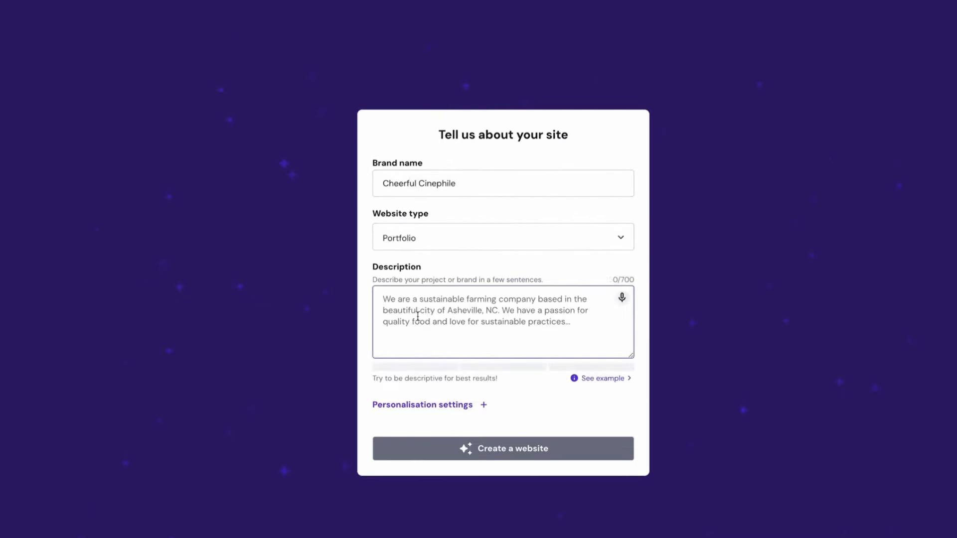
text(Cheerful cinephile is a personal website of me, who is a film creation student. This website will be filled with my film creation portfolio also my blog articles reviewing films. I love using cheerful color palette as it's my major personal branding.)
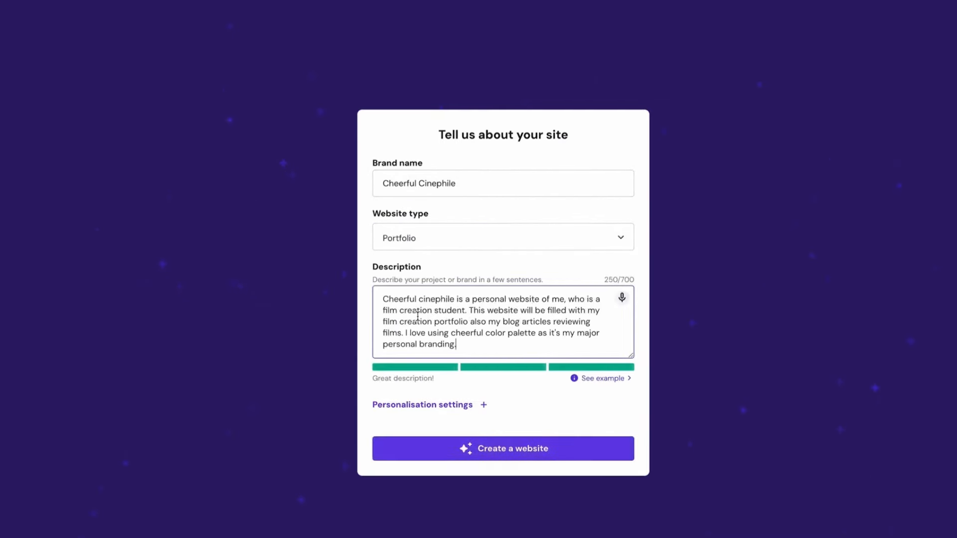
click(500, 453)
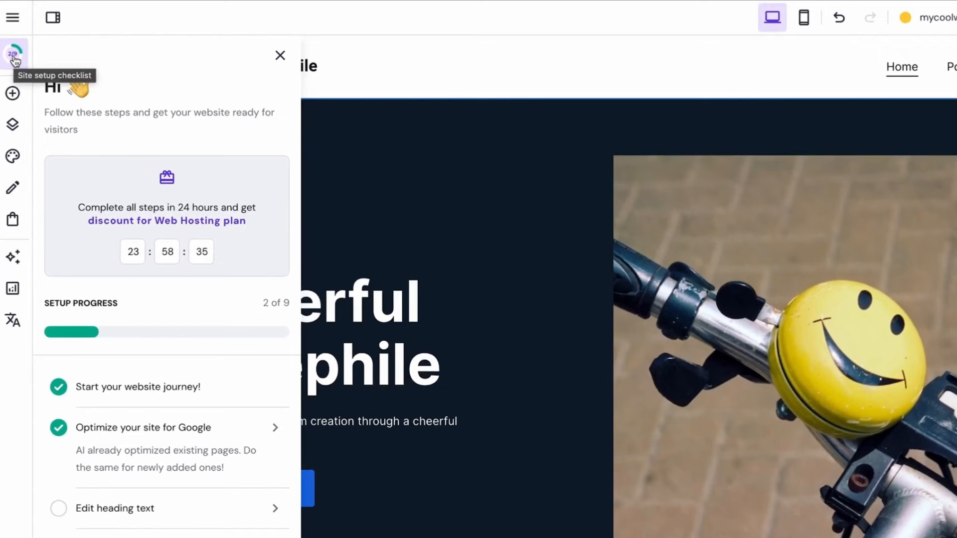
Examine the site setup checklist in the website editor
click(15, 58)
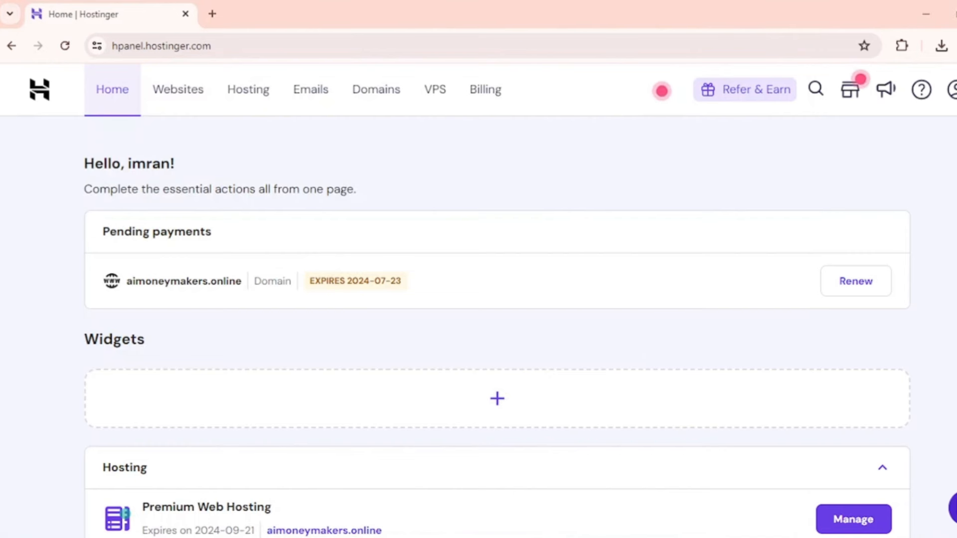
Look through the hosting account's home page, including its hosting, domain, email and AI Website Builder sections
click(185, 44)
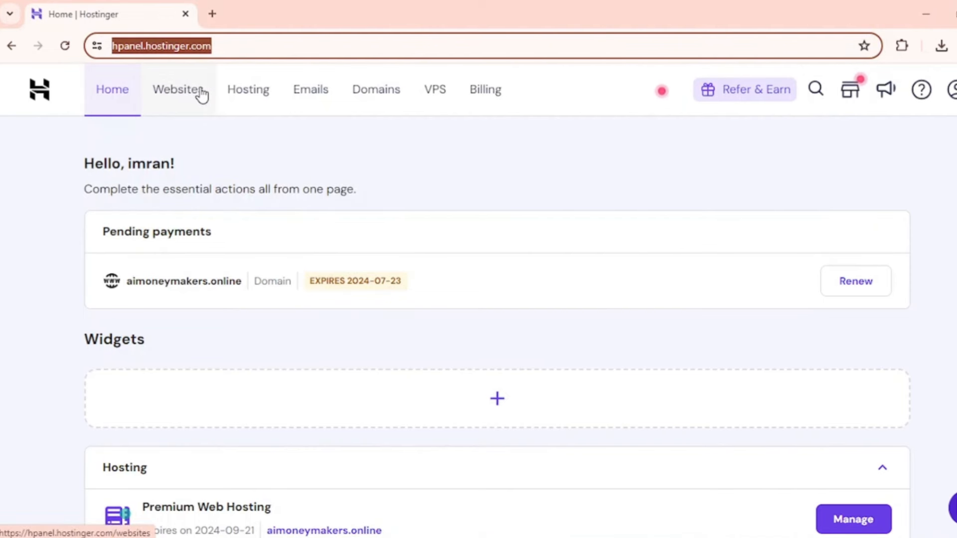
scroll(517, 231, down, 4)
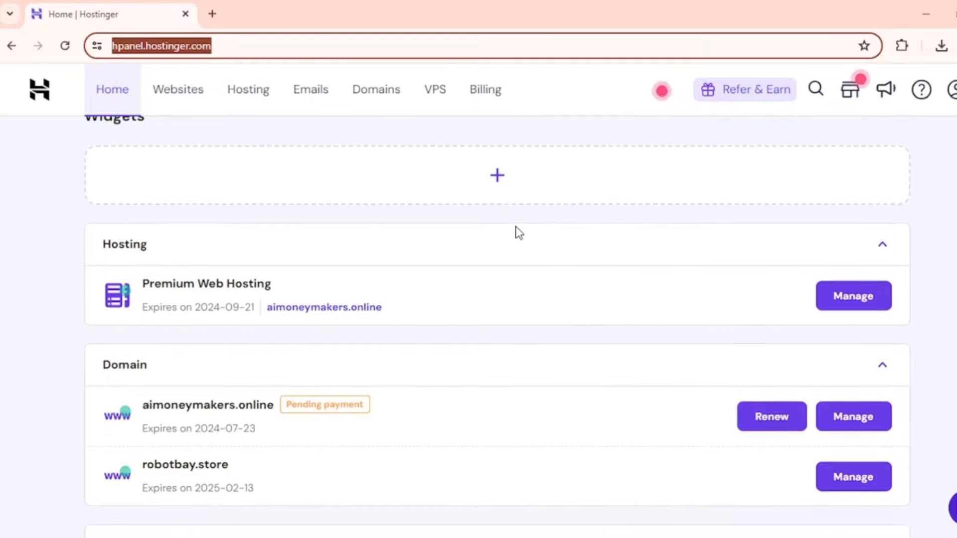
scroll(518, 232, down, 7)
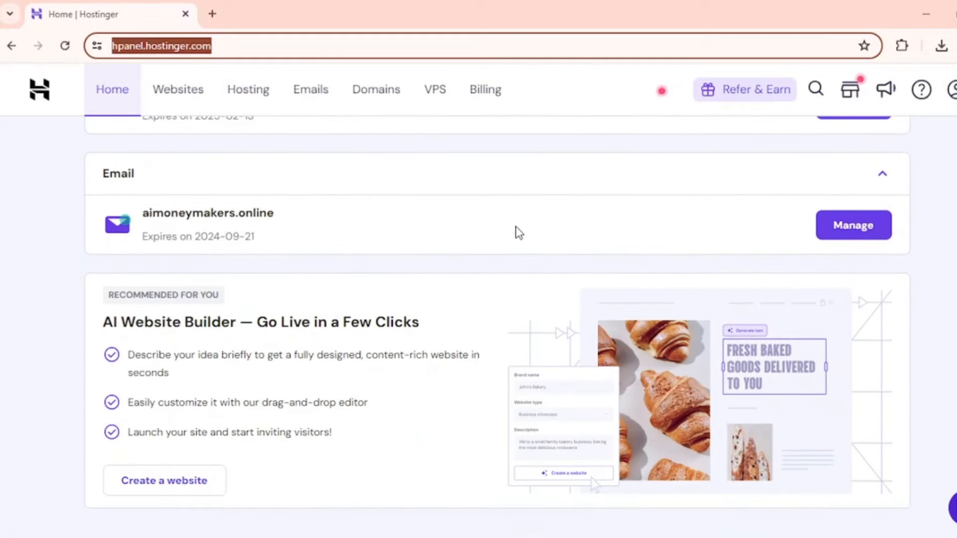
scroll(517, 230, up, 11)
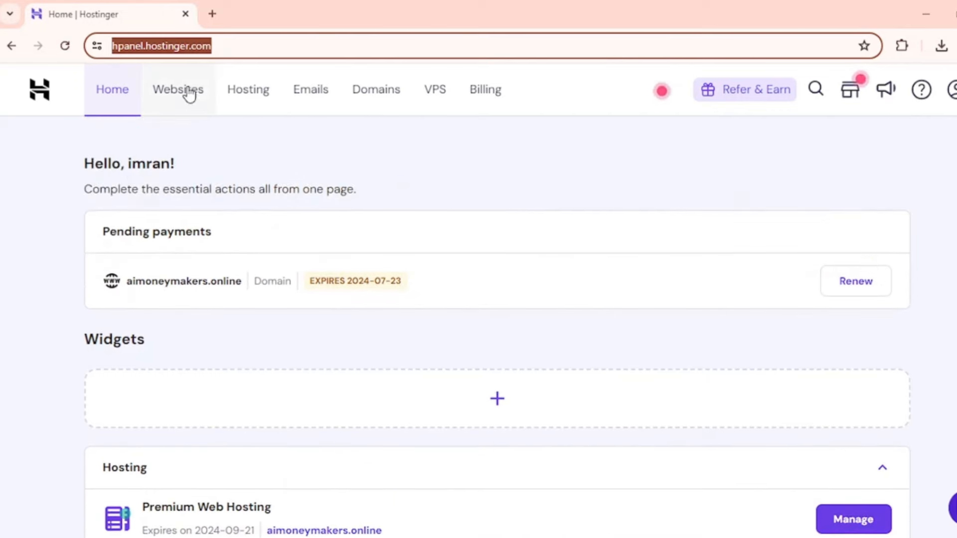
Go to the account's websites, dismiss the tags feature notice and open aimoneymakers.online for editing
click(176, 92)
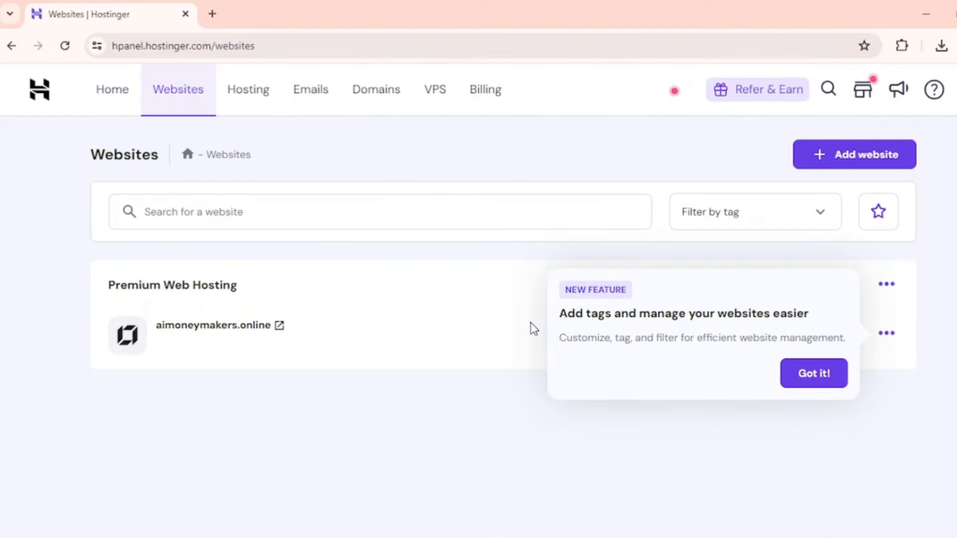
click(818, 375)
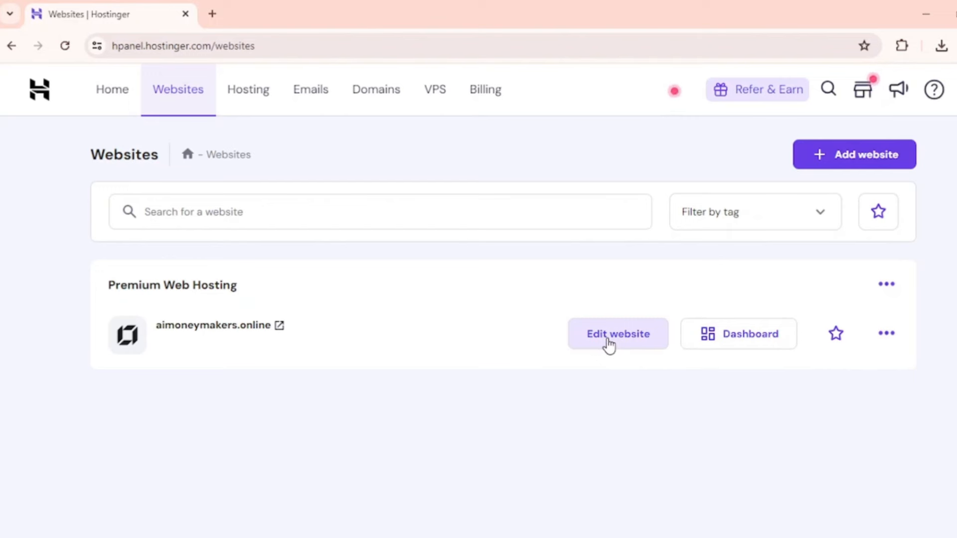
click(609, 343)
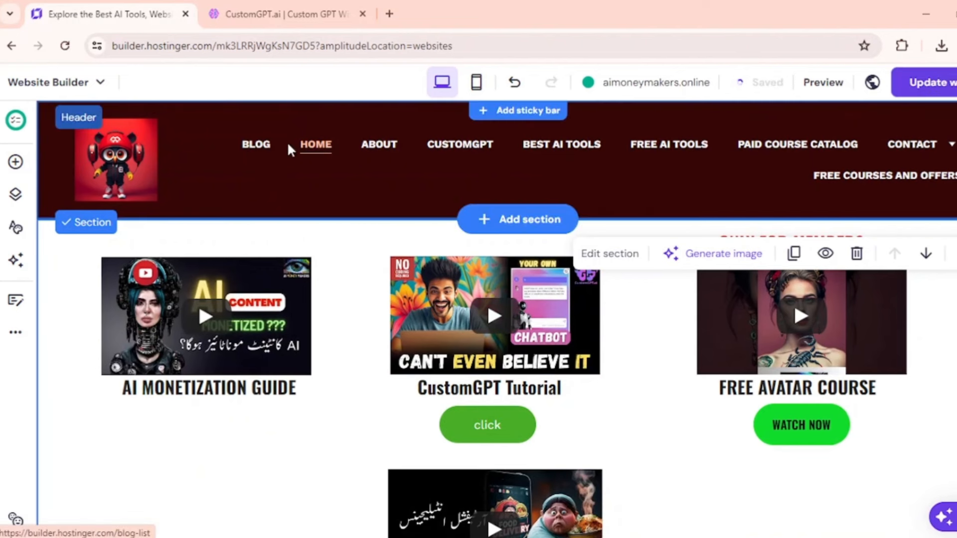
Open the site's CustomGPT page in the editor and look over its content from start to end
click(441, 154)
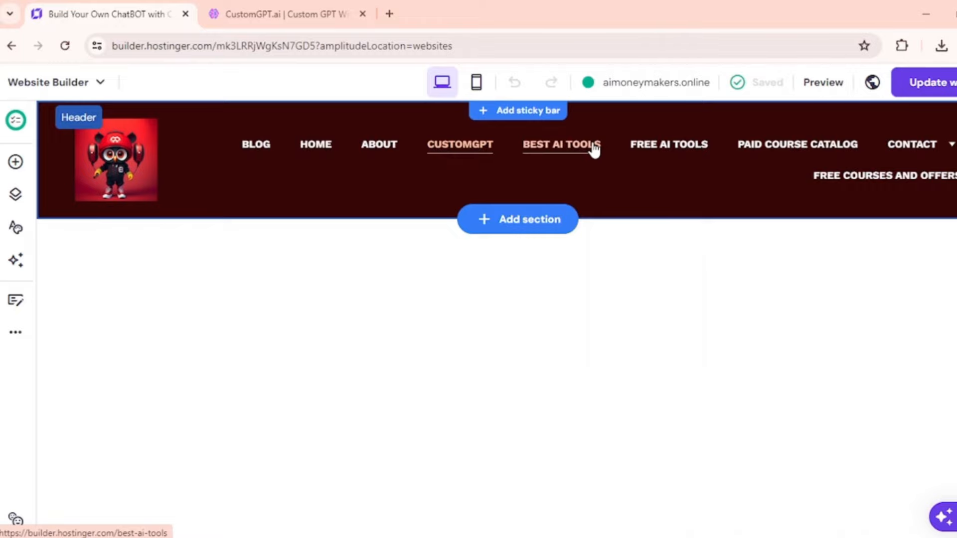
scroll(603, 169, down, 15)
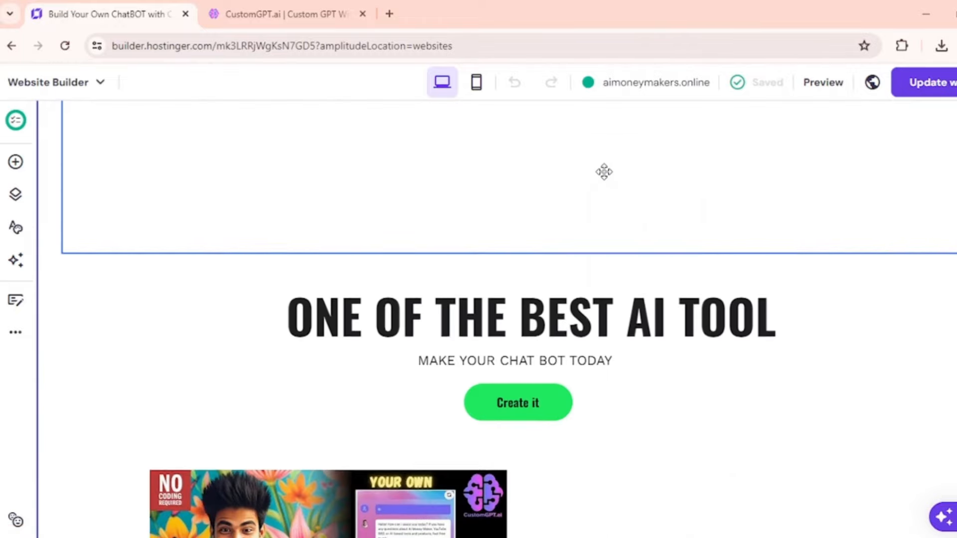
scroll(605, 178, down, 8)
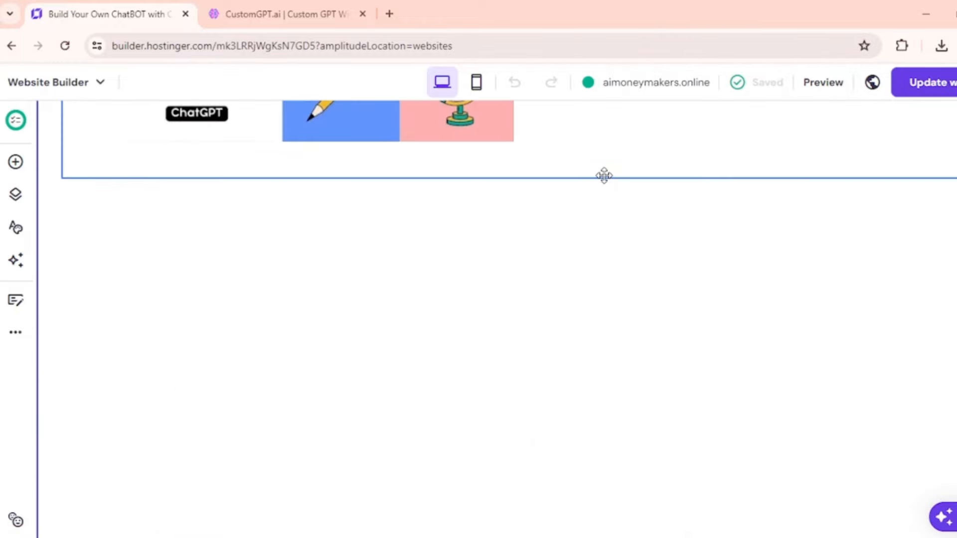
scroll(605, 178, up, 14)
scroll(605, 180, up, 10)
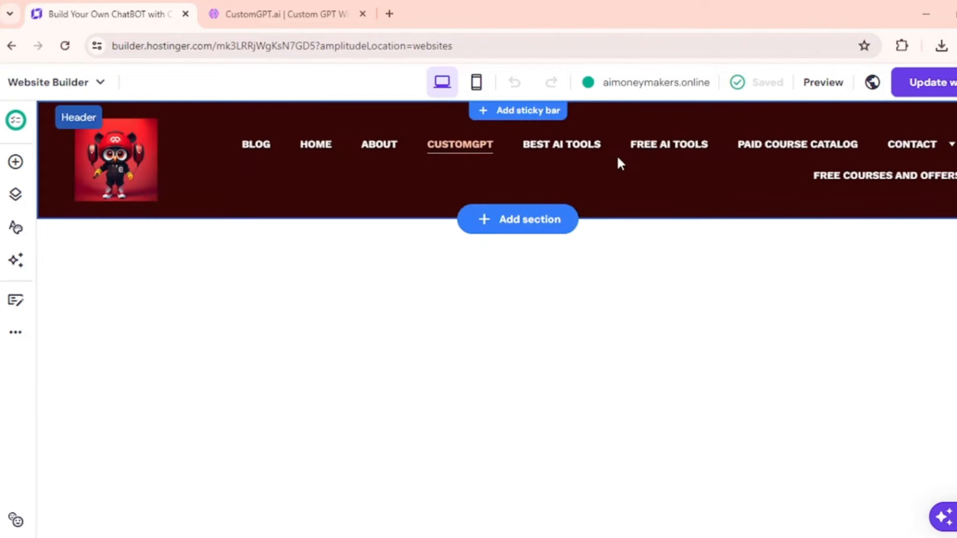
Open the Free AI Tools page and look over its headings and tool listings
click(668, 147)
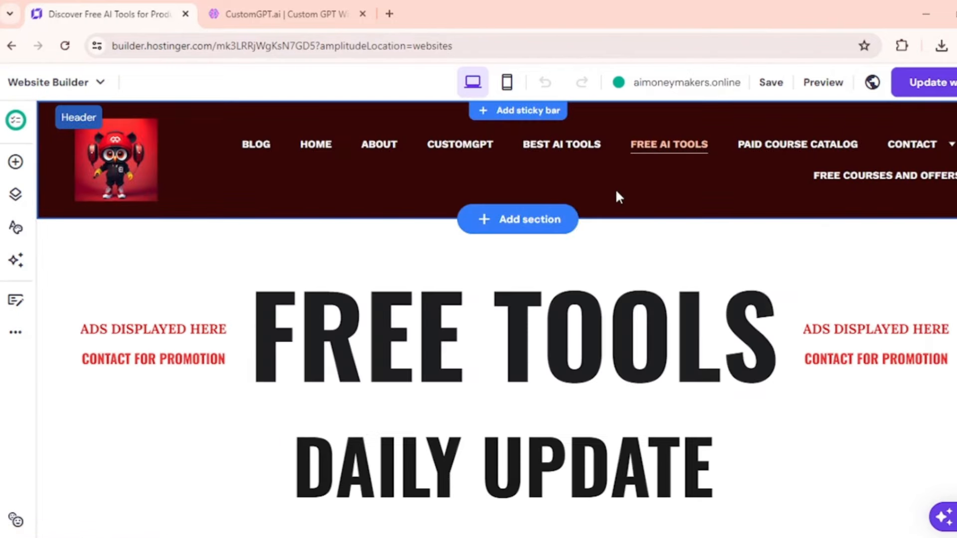
scroll(590, 315, down, 3)
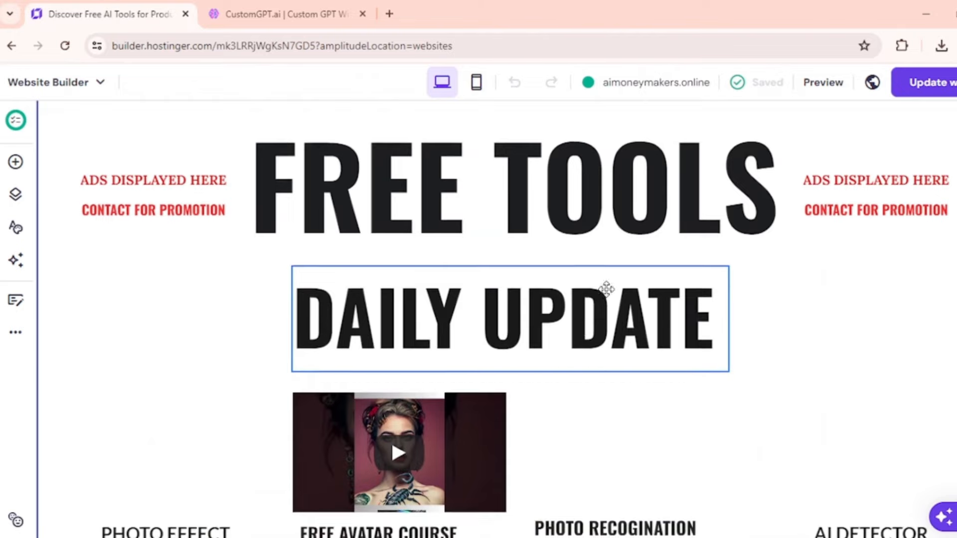
scroll(605, 289, down, 4)
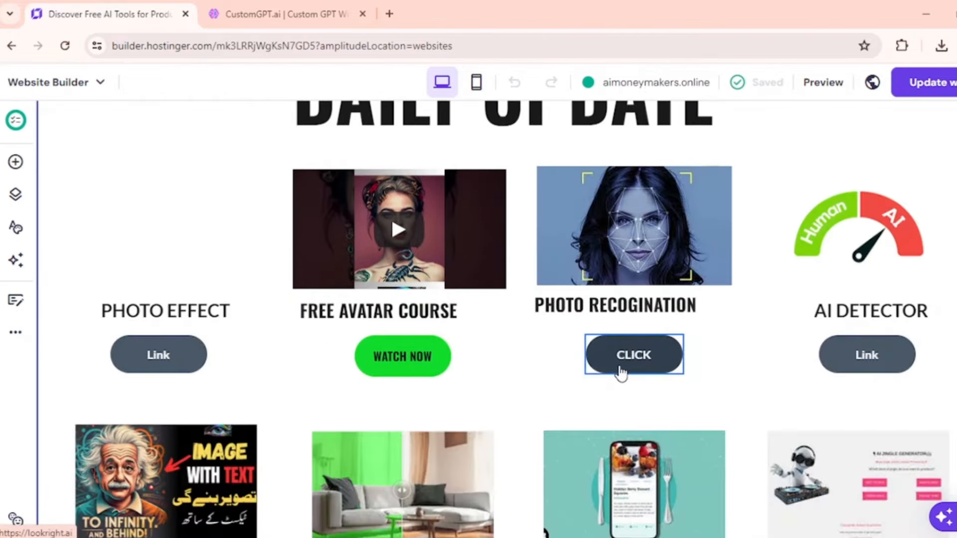
scroll(621, 370, up, 6)
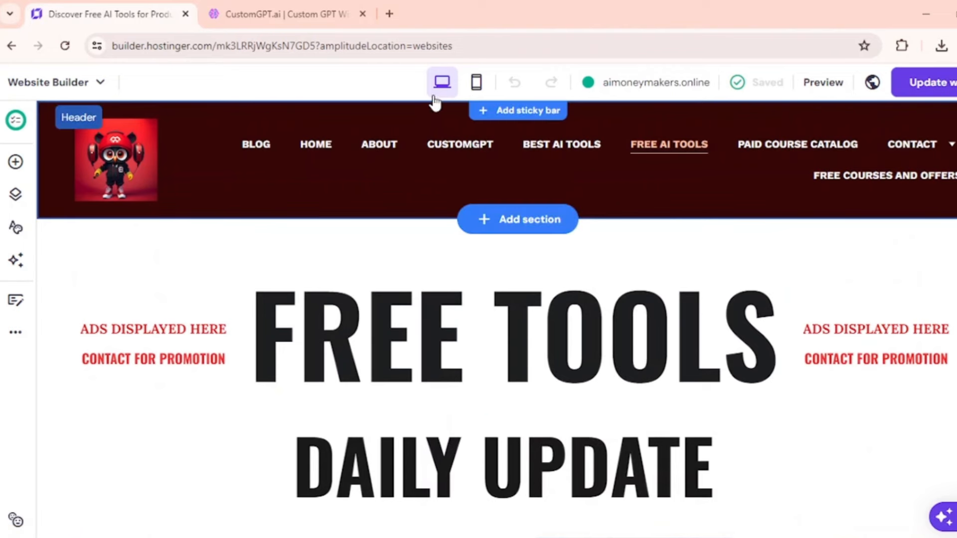
Check the Free AI Tools page in the mobile layout, and return to the desktop layout
click(478, 87)
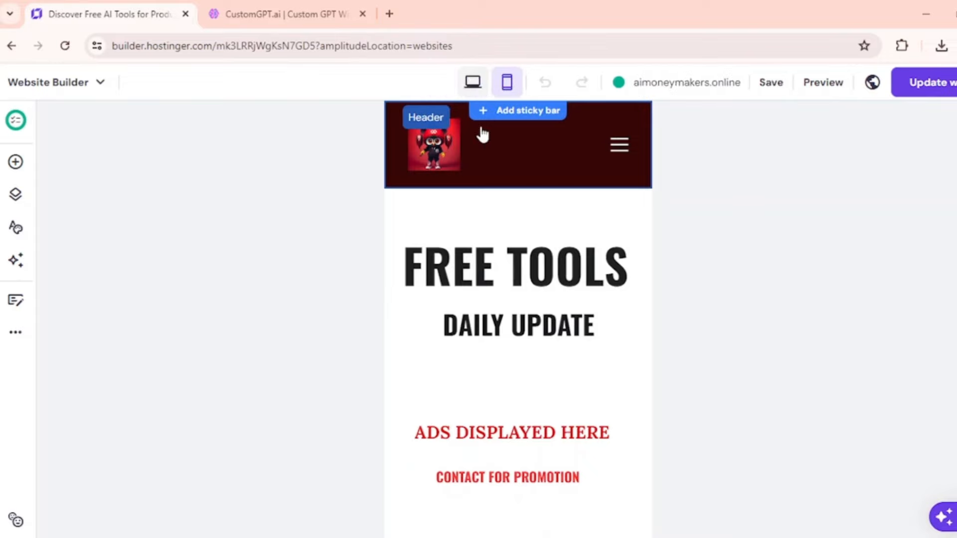
scroll(579, 286, down, 10)
scroll(580, 288, up, 10)
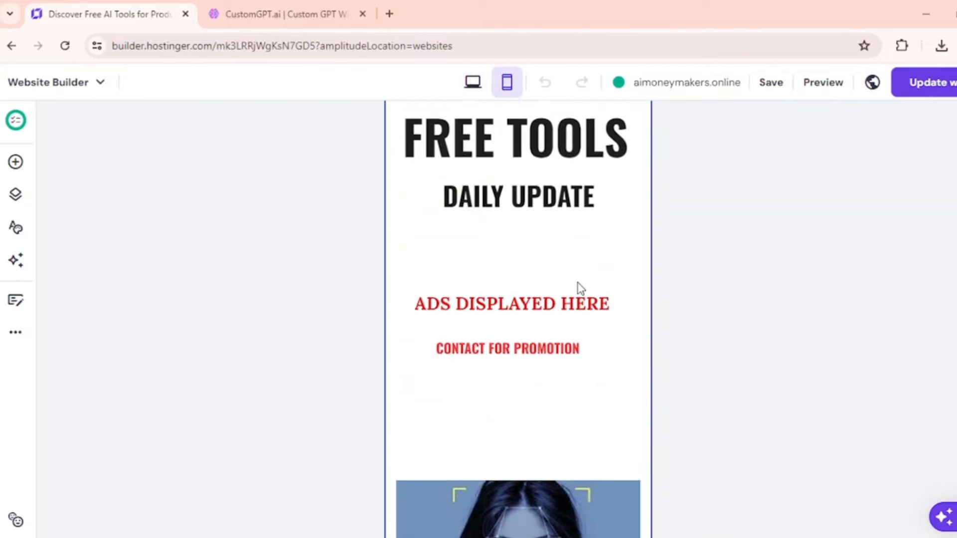
click(480, 83)
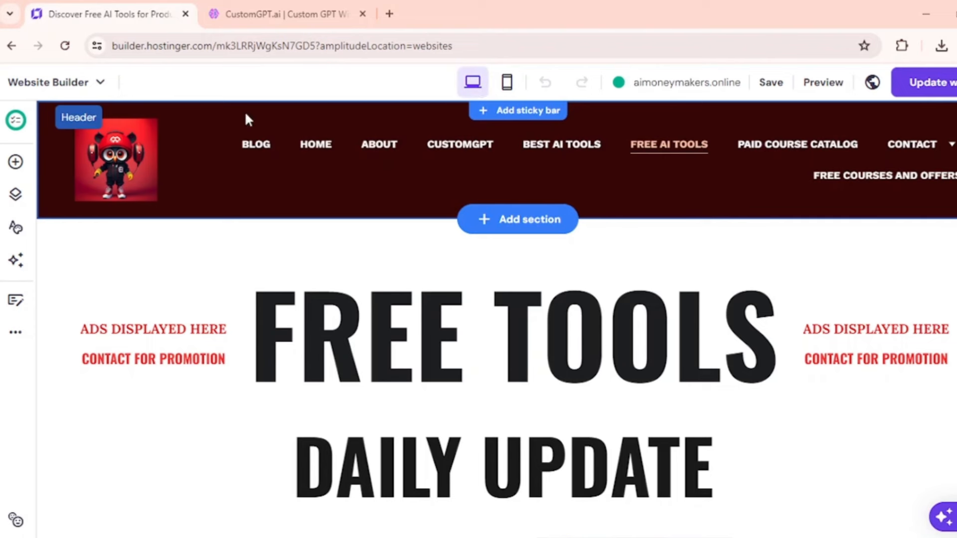
Open the site's pages and navigation list, and browse the page types offered for adding a new page
click(16, 196)
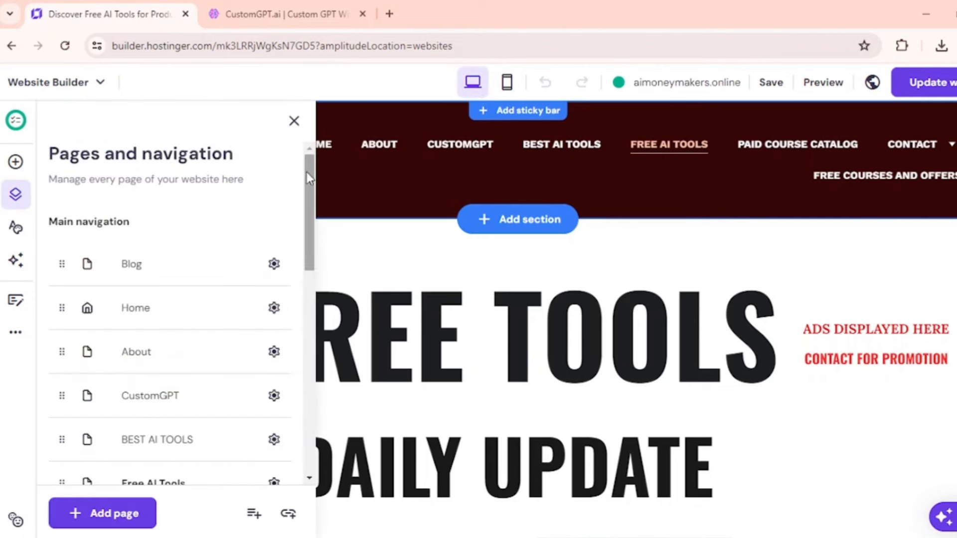
drag(310, 171, 330, 157)
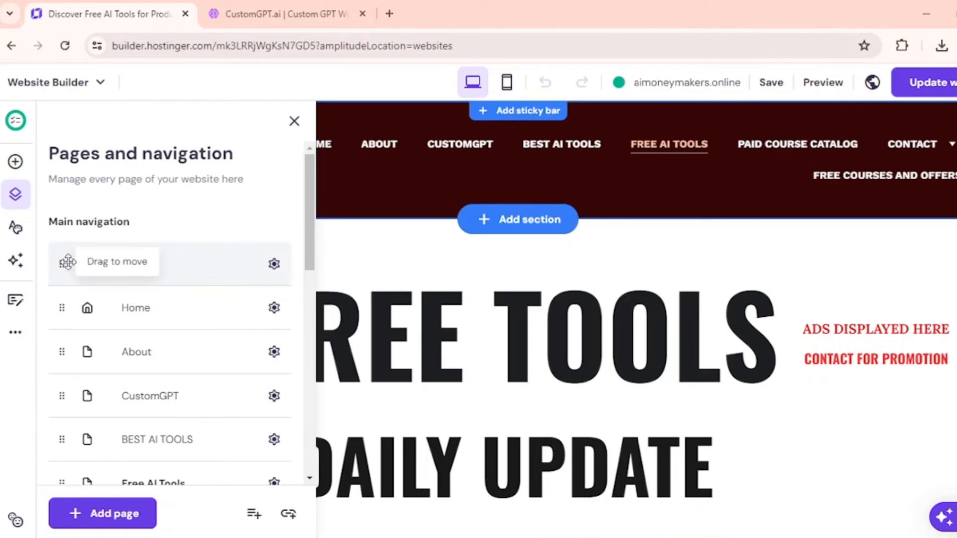
click(114, 516)
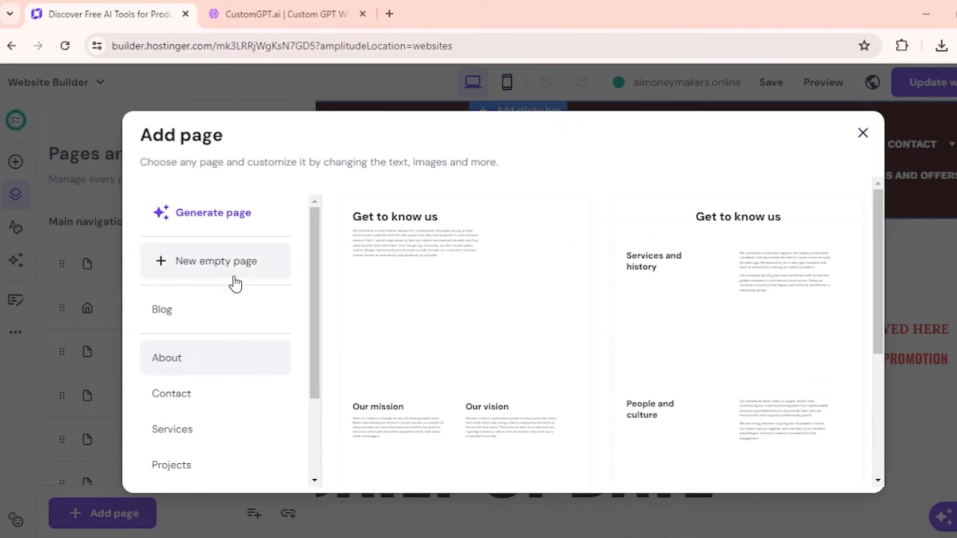
scroll(312, 225, down, 1)
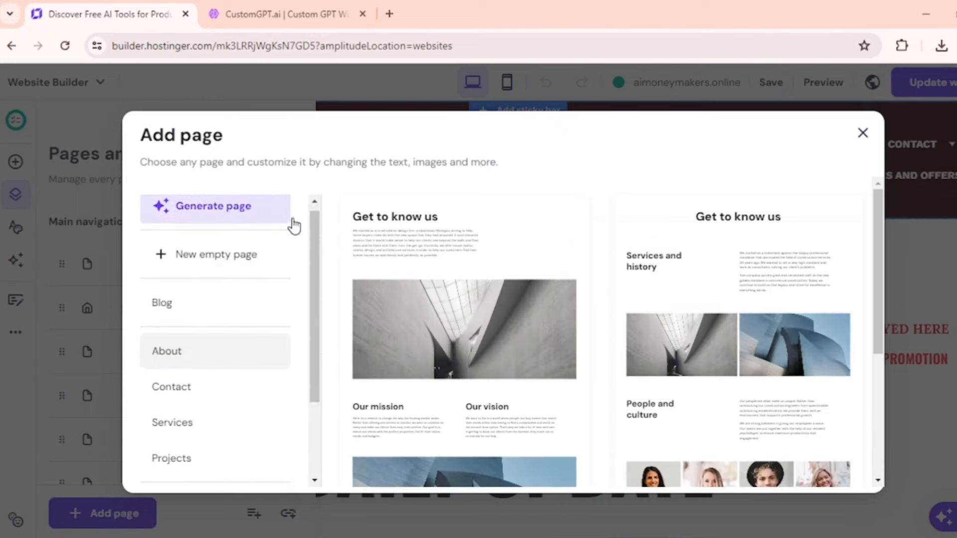
drag(315, 263, 303, 346)
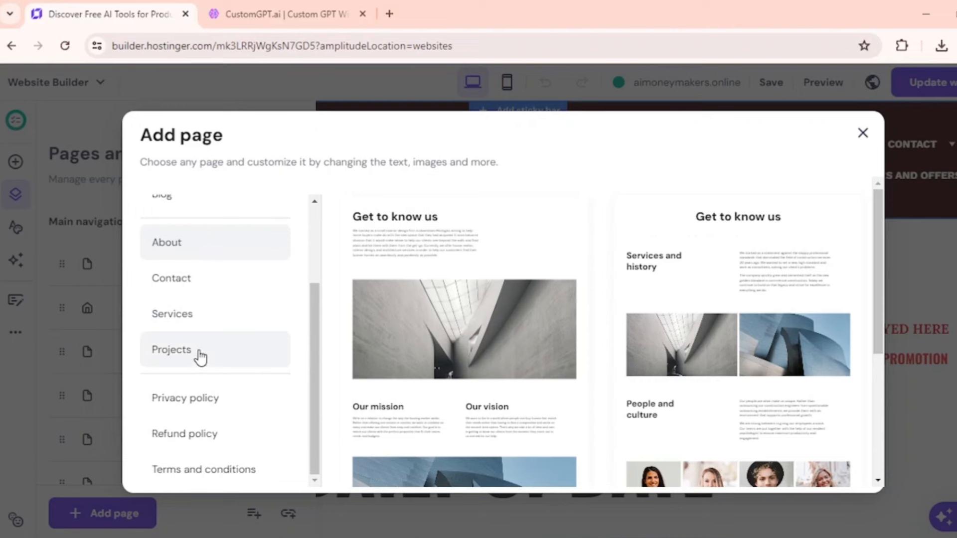
drag(309, 321, 284, 253)
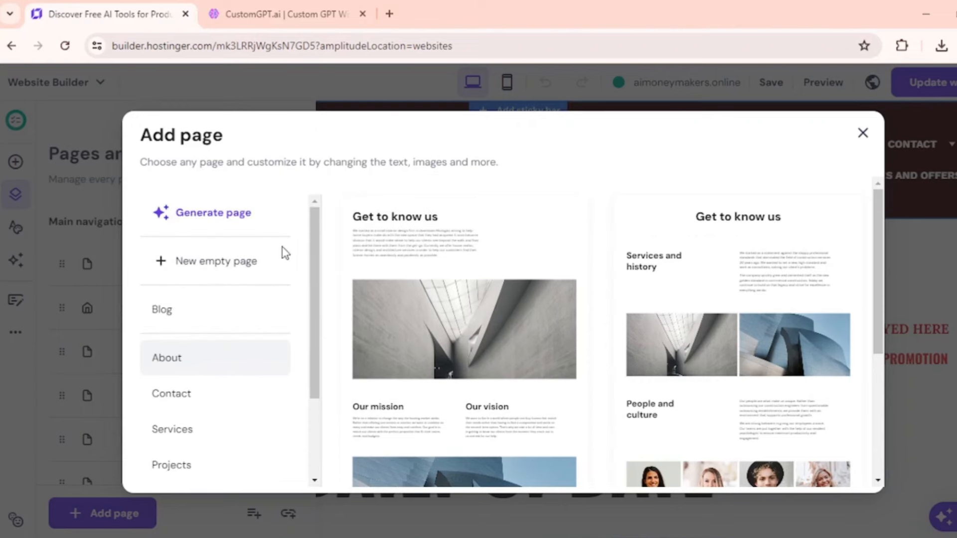
Preview the Blog template and the About page templates offered for a new page
click(185, 310)
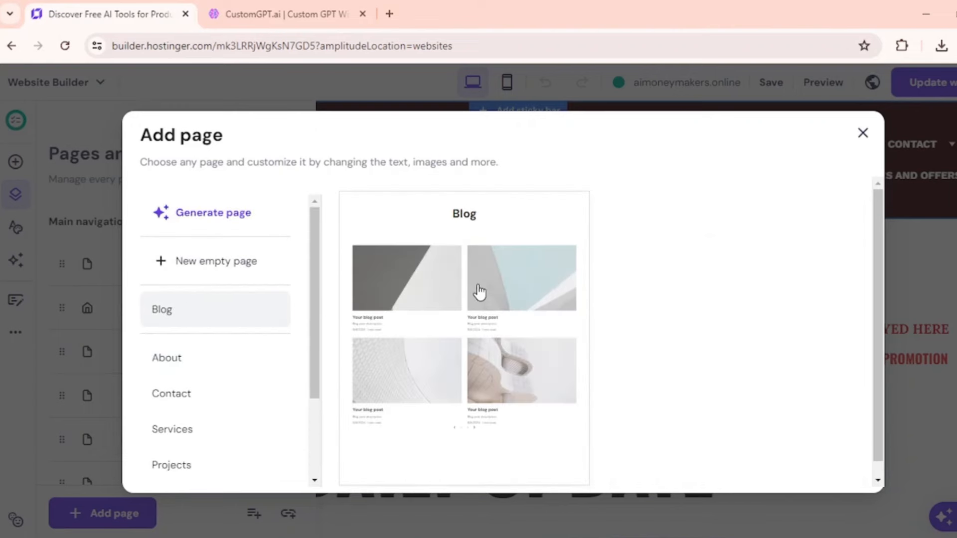
click(213, 360)
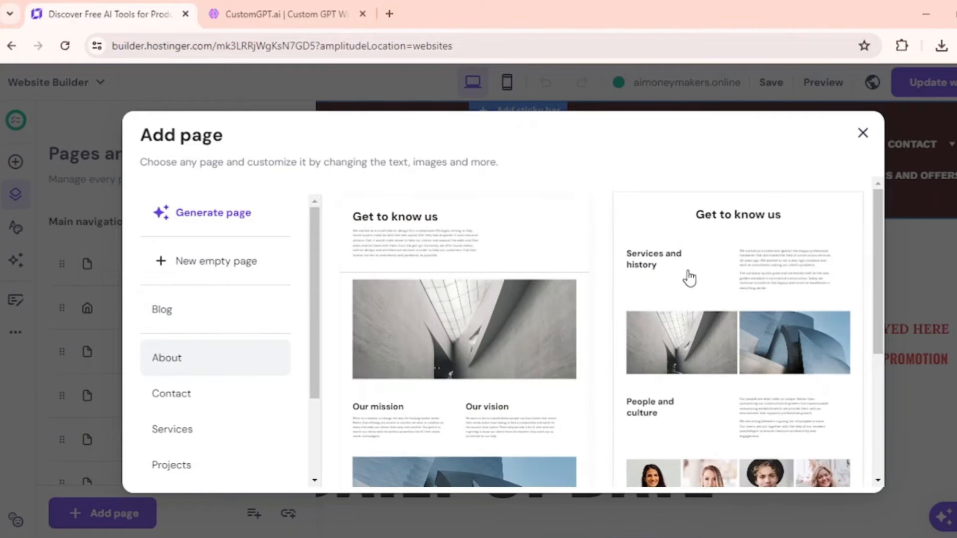
drag(878, 260, 914, 367)
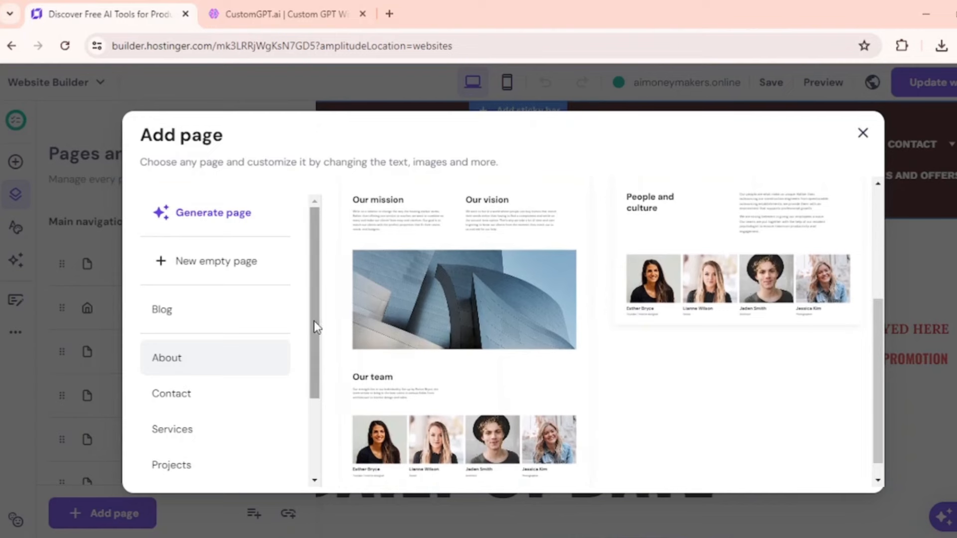
Preview the Contact page templates offered for a new page
drag(316, 327, 310, 375)
click(184, 333)
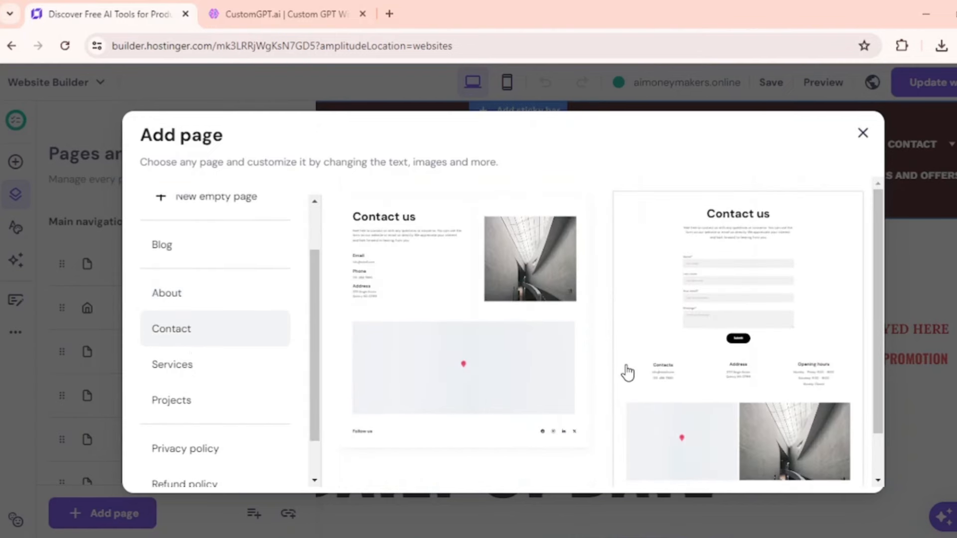
scroll(626, 371, down, 1)
scroll(770, 282, up, 1)
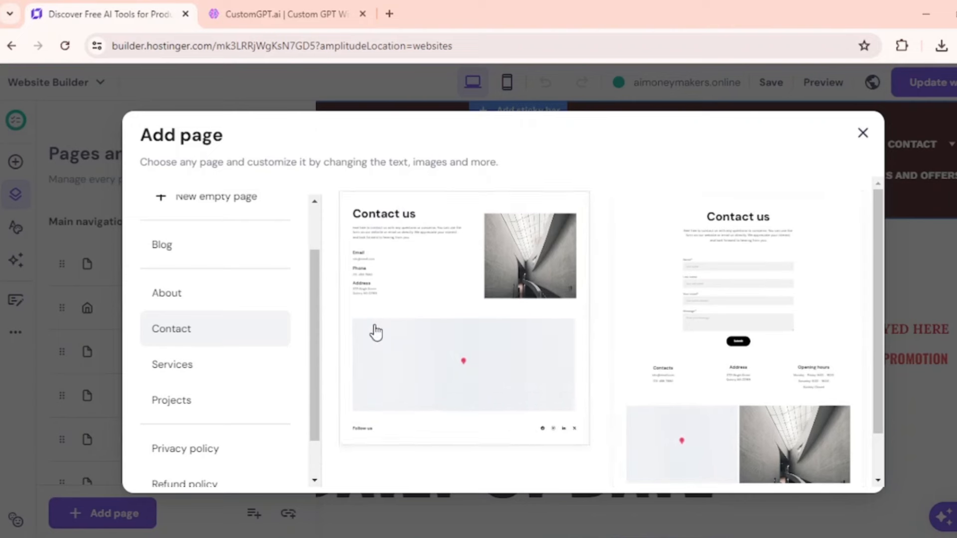
Add a Services page using the Our services template with six services in a three-column grid
drag(312, 340, 311, 360)
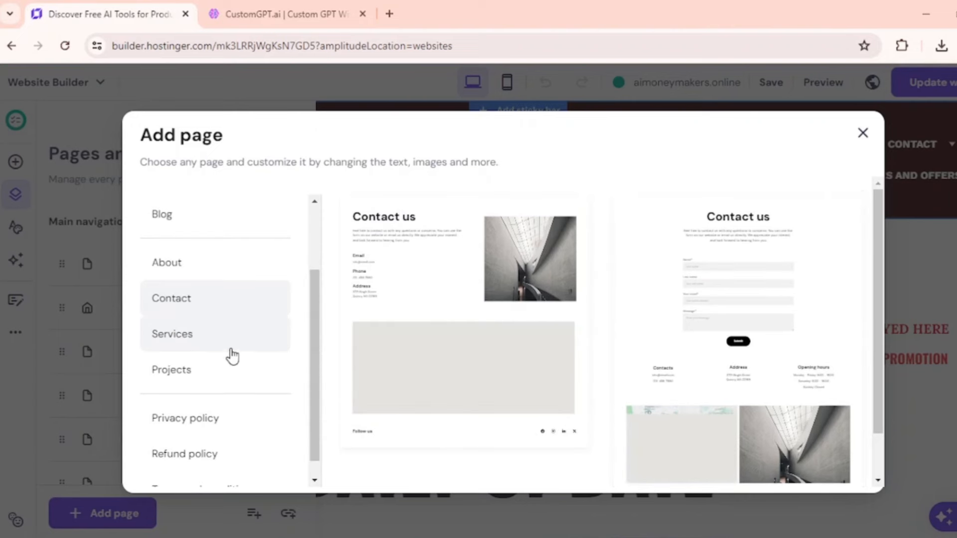
click(203, 341)
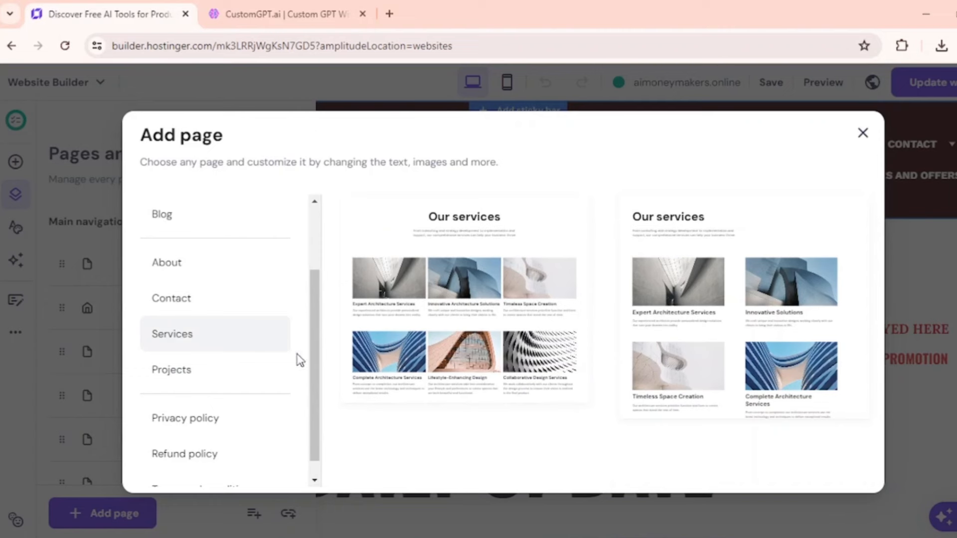
drag(318, 368, 338, 352)
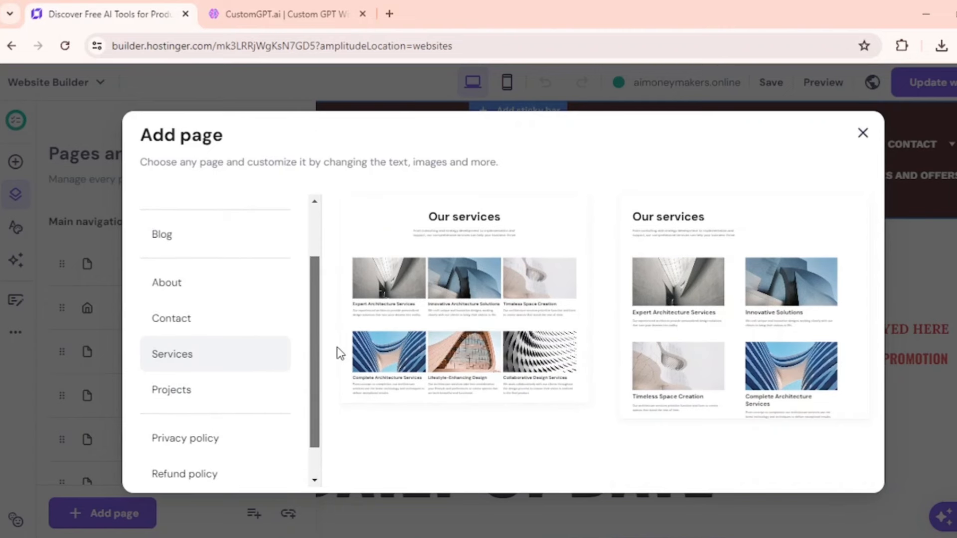
click(482, 272)
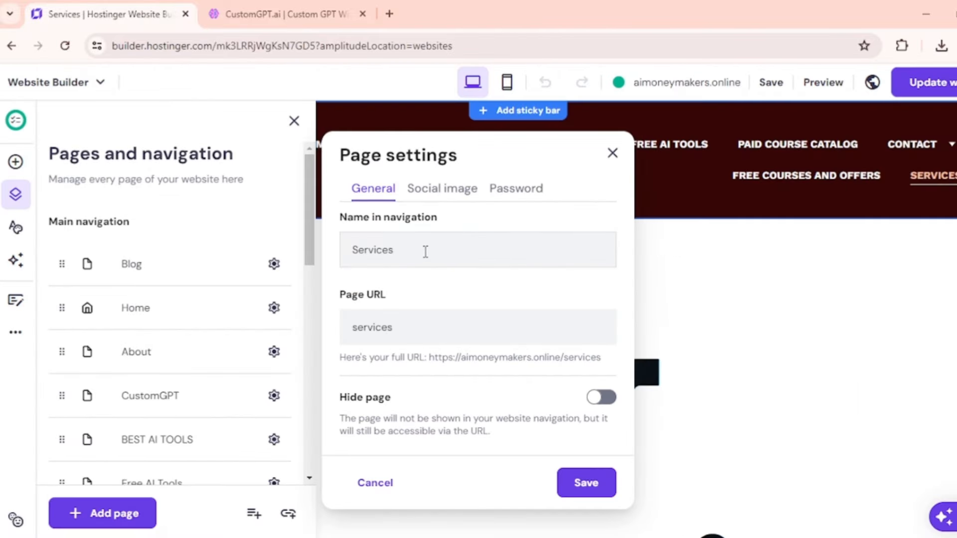
Review the new Services page's general, social image and password settings, and save the page settings
drag(425, 252, 346, 250)
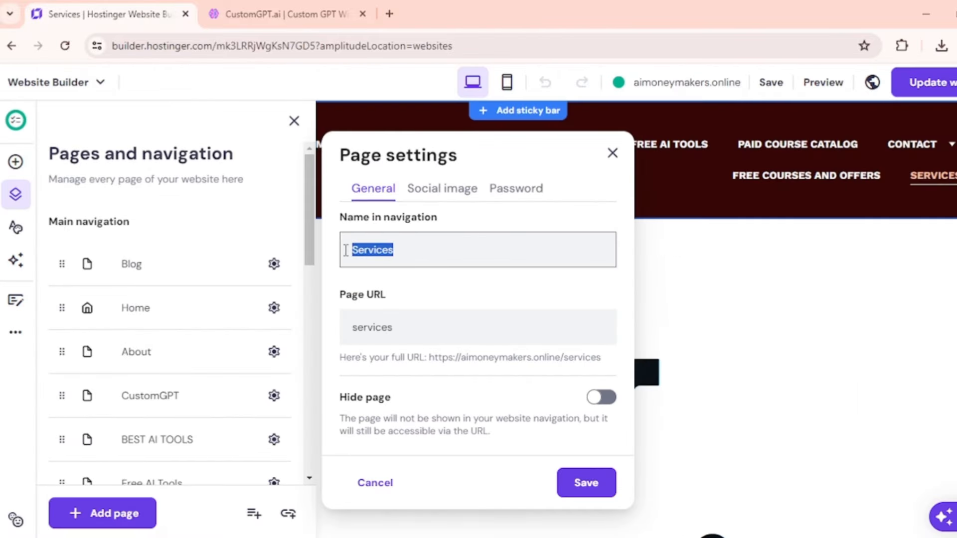
click(460, 254)
click(410, 328)
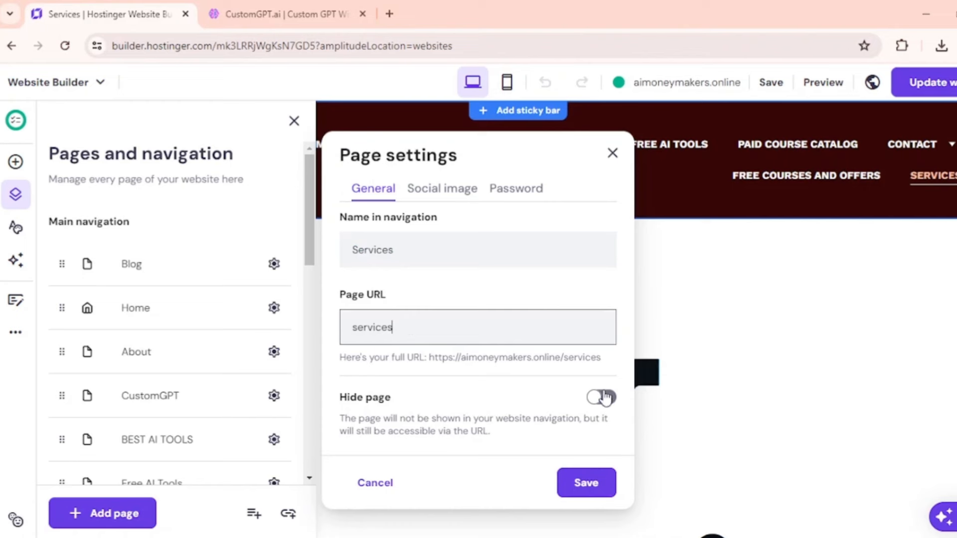
click(453, 193)
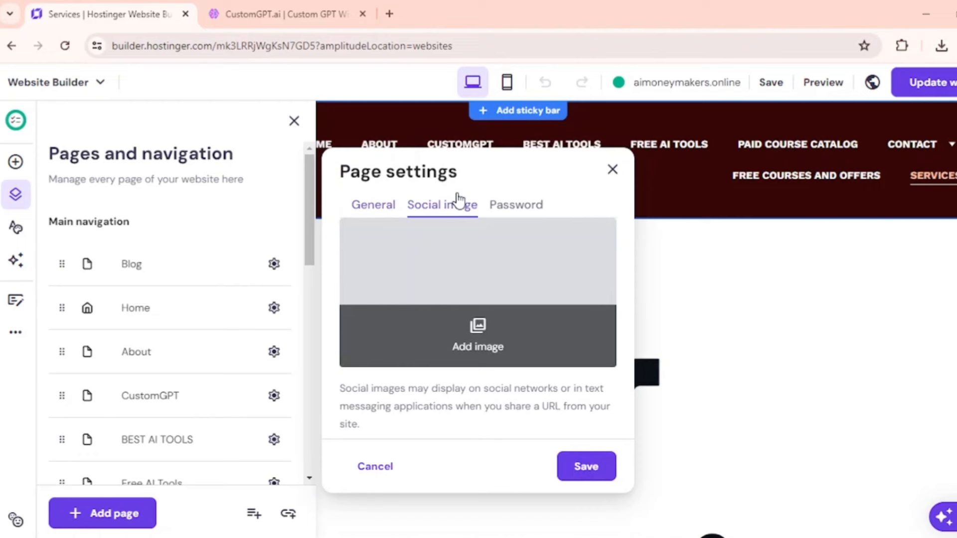
click(508, 206)
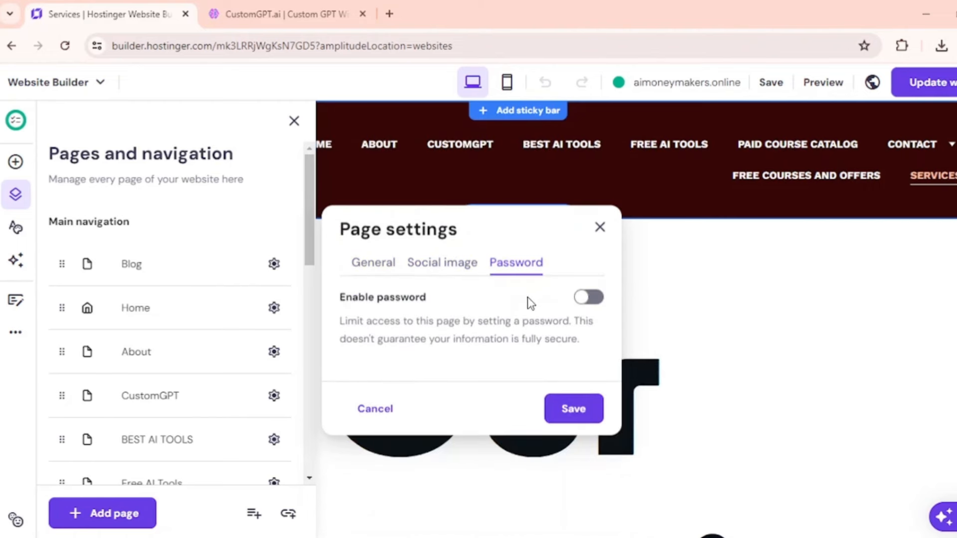
click(573, 410)
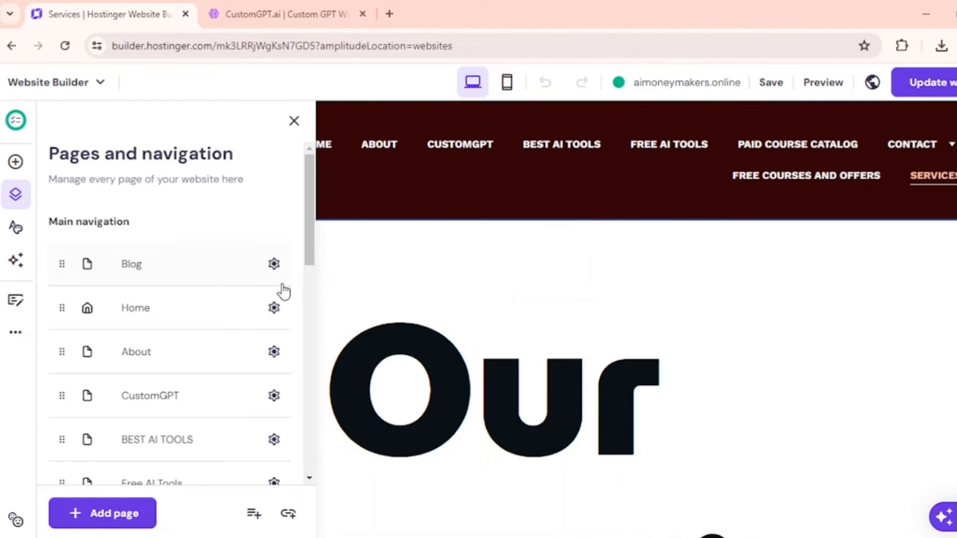
Close the pages and navigation list and look over the new Services page from its heading to the last service images
click(291, 123)
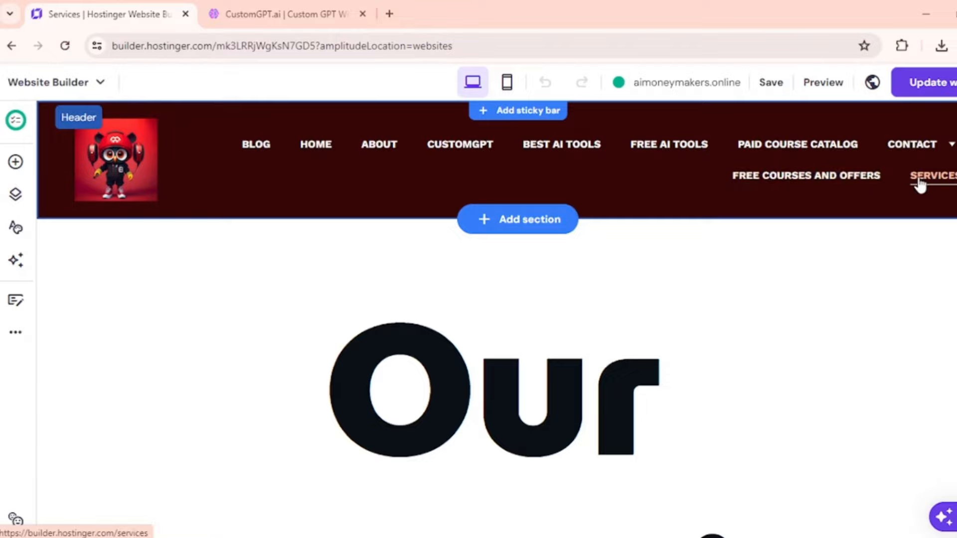
scroll(929, 211, down, 3)
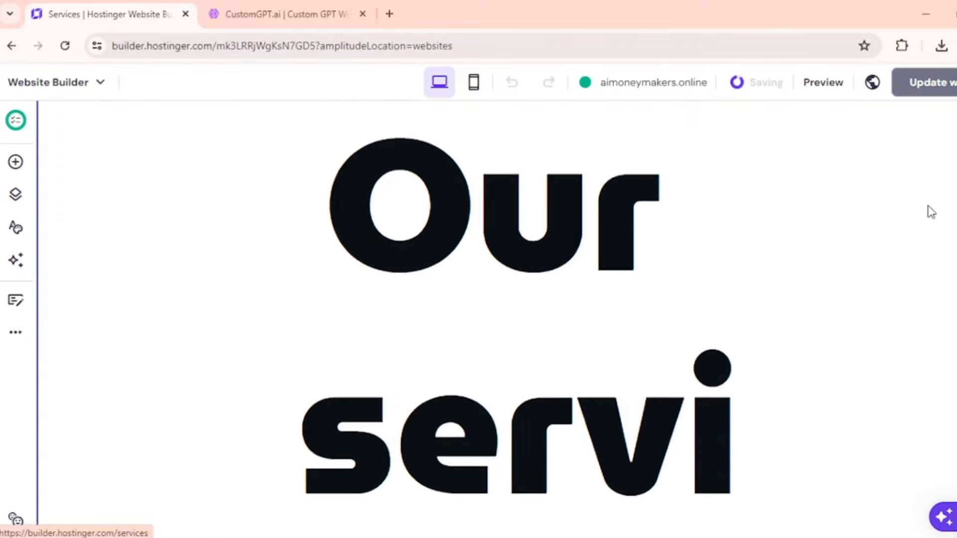
scroll(929, 211, up, 3)
scroll(929, 234, down, 8)
scroll(918, 247, down, 6)
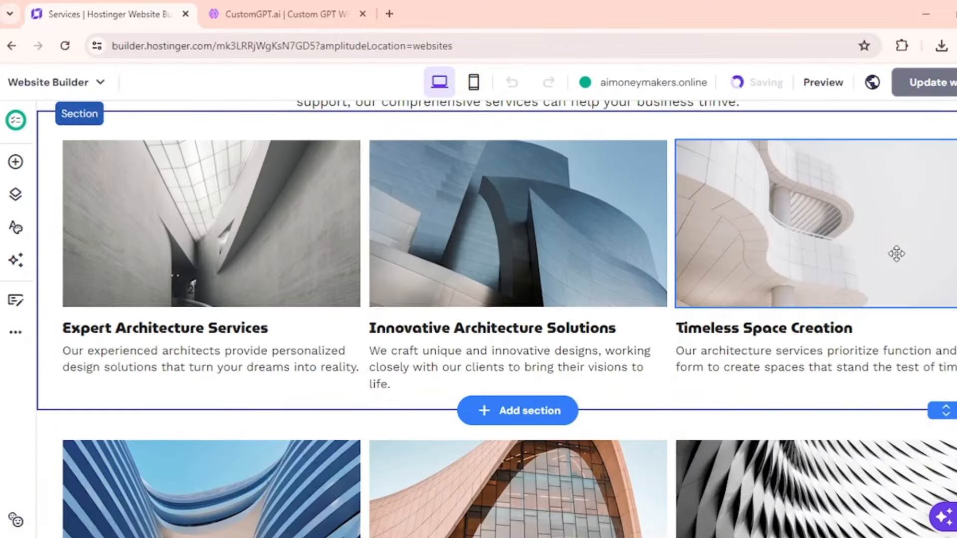
scroll(619, 267, down, 4)
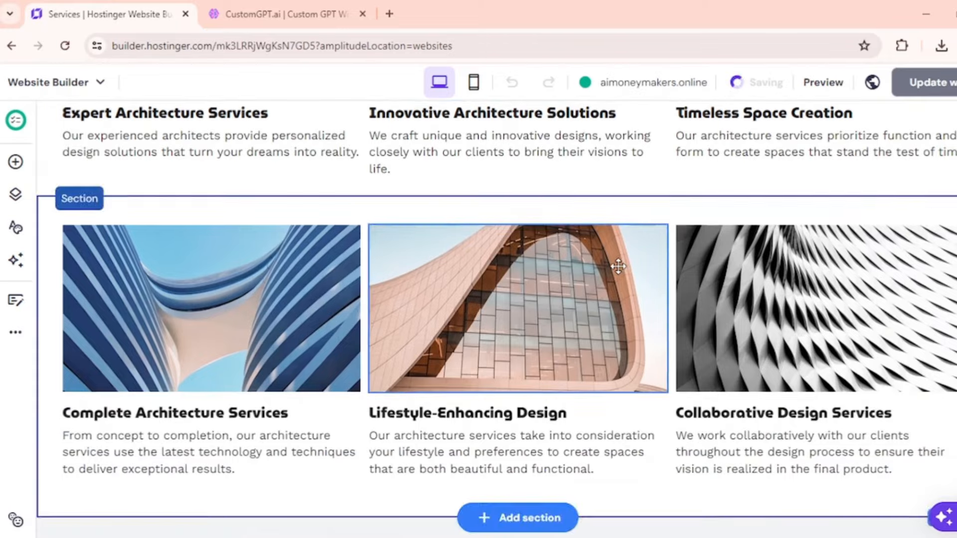
scroll(618, 268, up, 10)
Try font size 14 on the description below the Our services heading, and reset it to the Paragraph 1 style
click(596, 248)
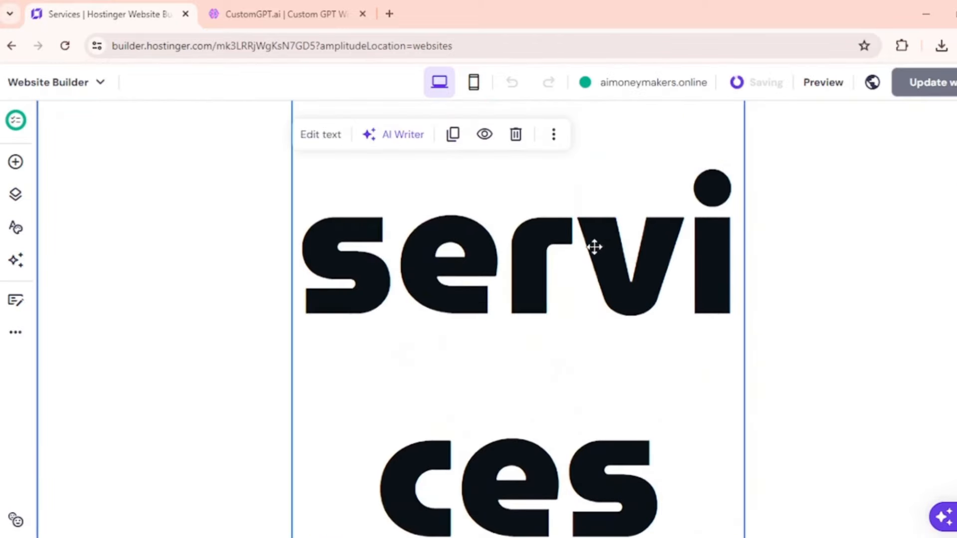
click(340, 141)
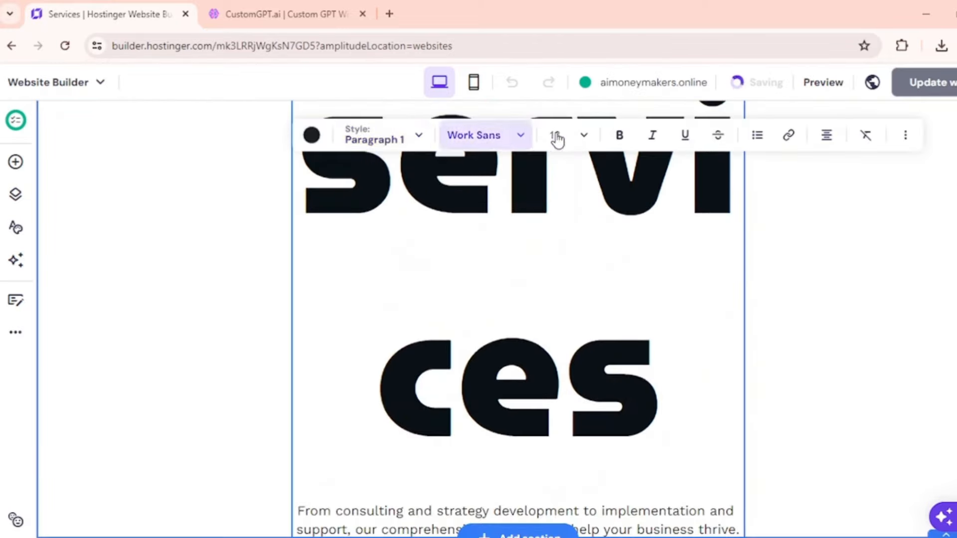
click(583, 138)
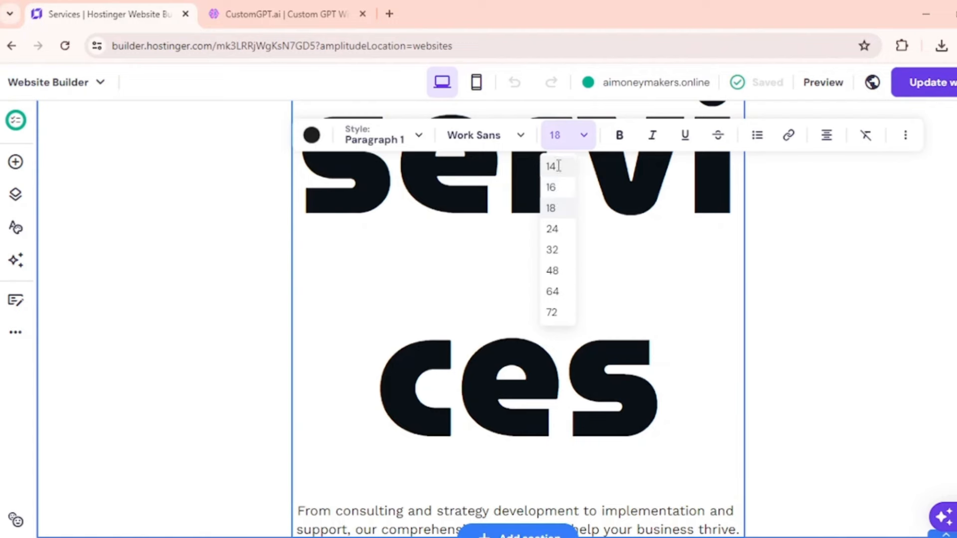
click(558, 166)
scroll(567, 232, up, 3)
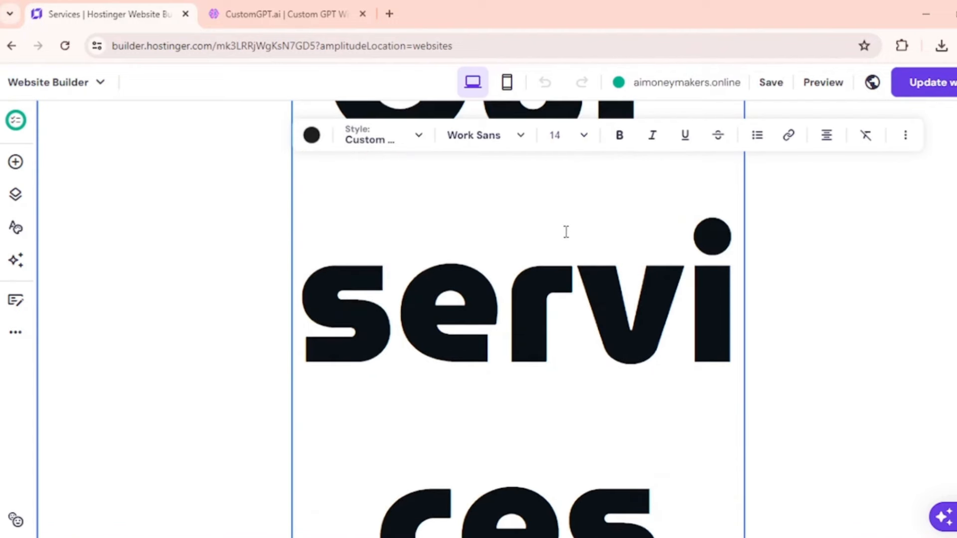
scroll(547, 197, down, 3)
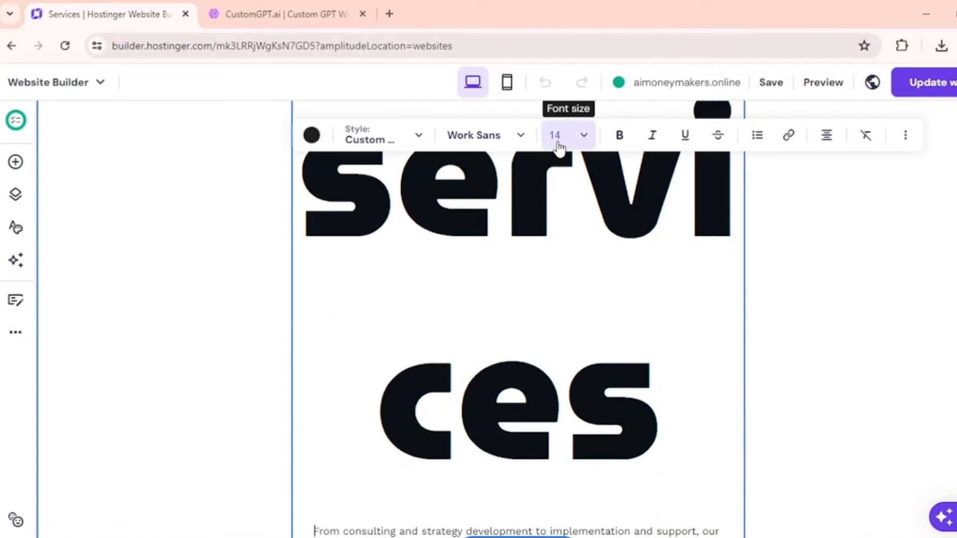
click(401, 143)
click(387, 355)
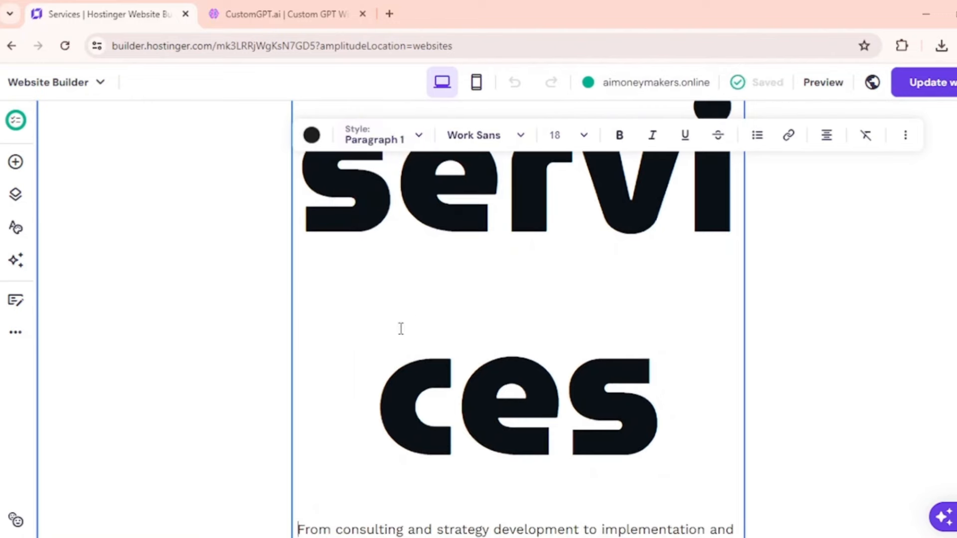
Set the font size of the Our services text block's description to 14 and leave the text formatting options
scroll(608, 281, up, 6)
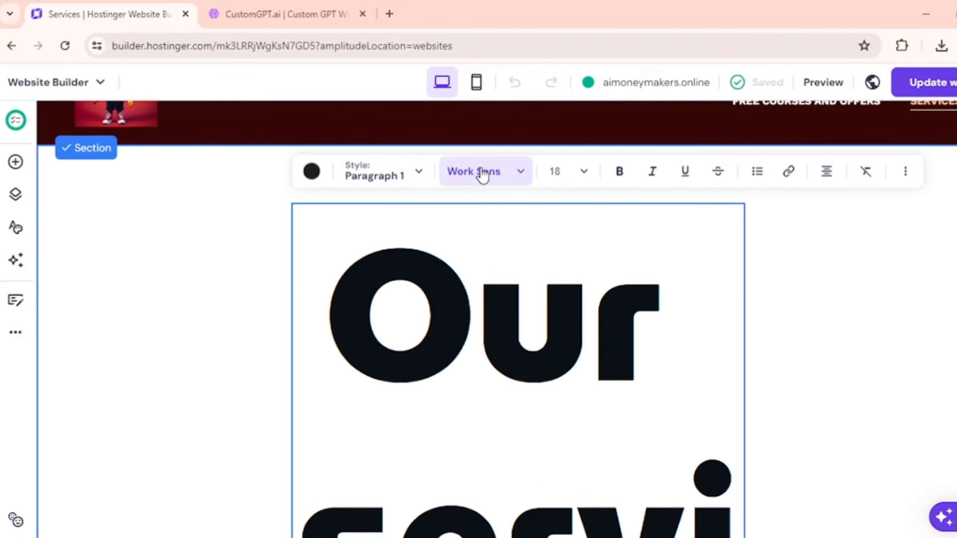
click(568, 180)
scroll(561, 210, up, 1)
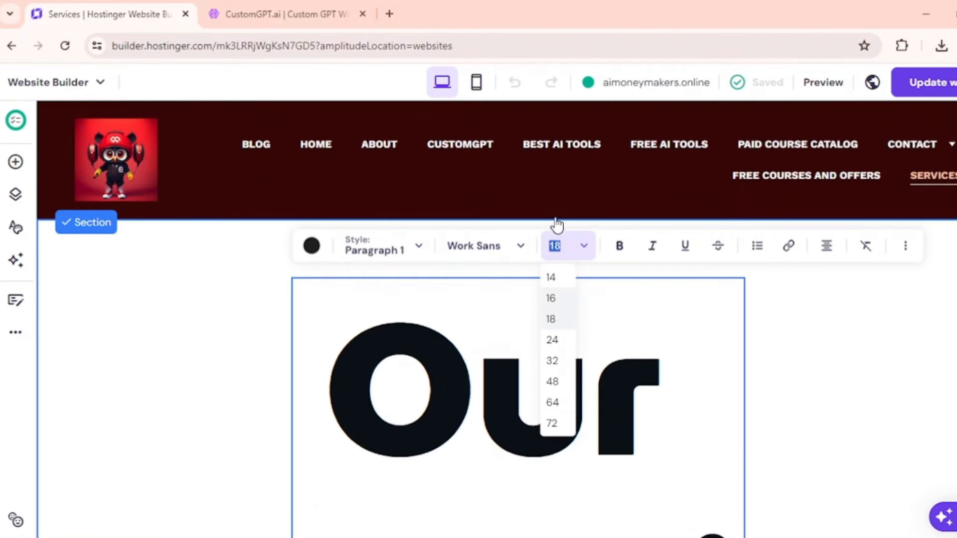
click(553, 279)
scroll(786, 331, down, 7)
key(Escape)
scroll(792, 321, down, 9)
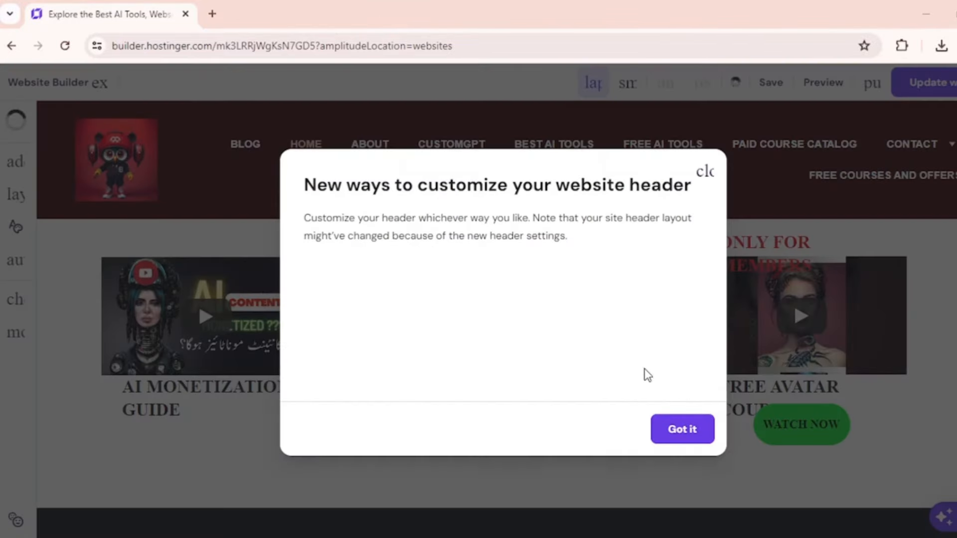
Dismiss the notice about customizing the website header, and try to add a text element to the Home page
click(682, 432)
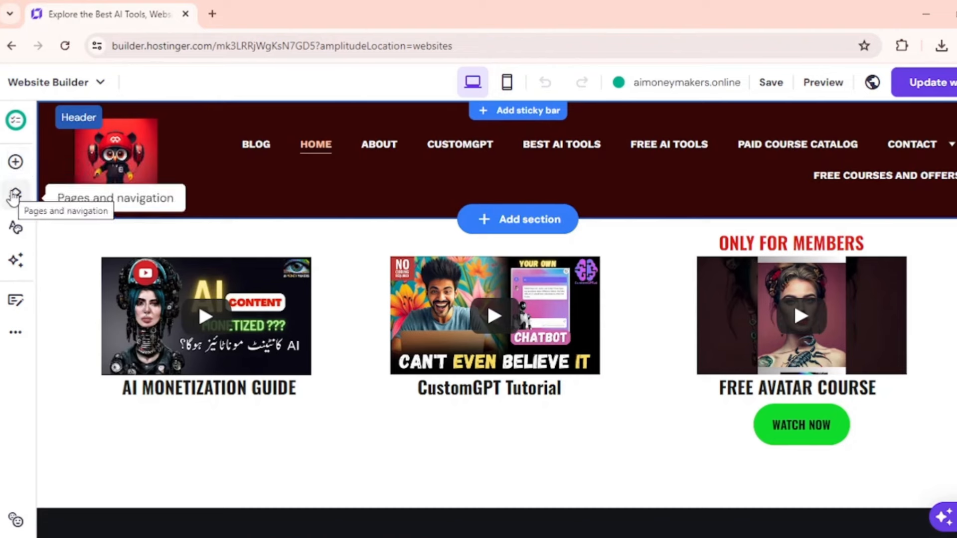
click(16, 164)
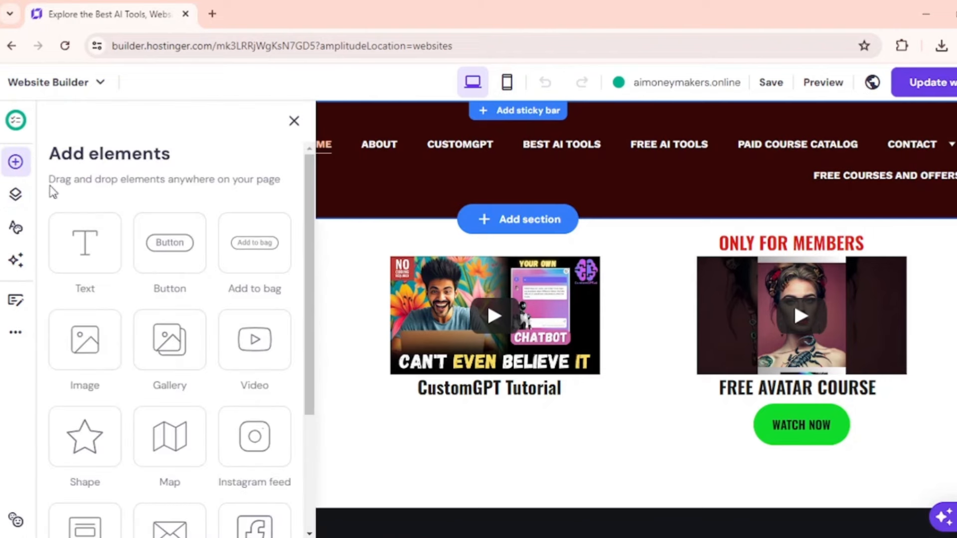
click(99, 257)
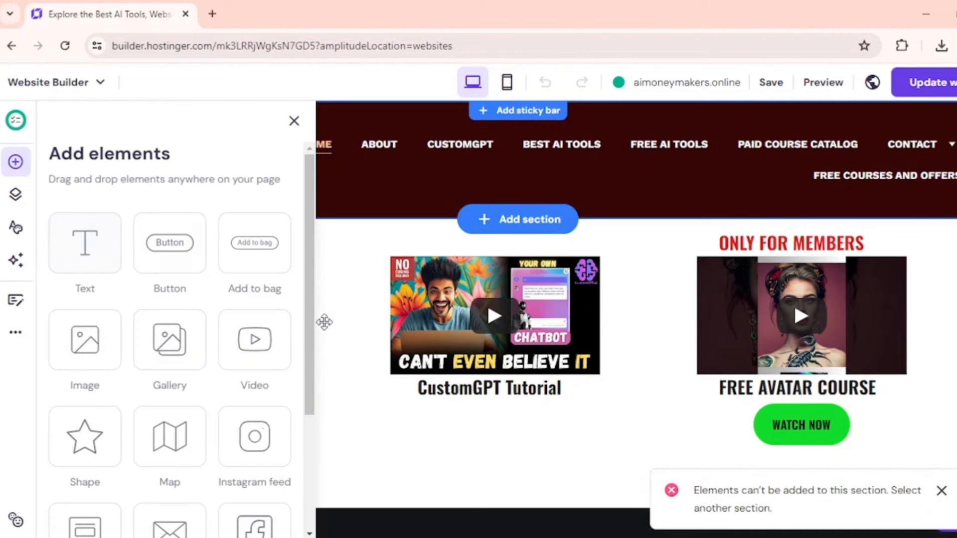
click(295, 121)
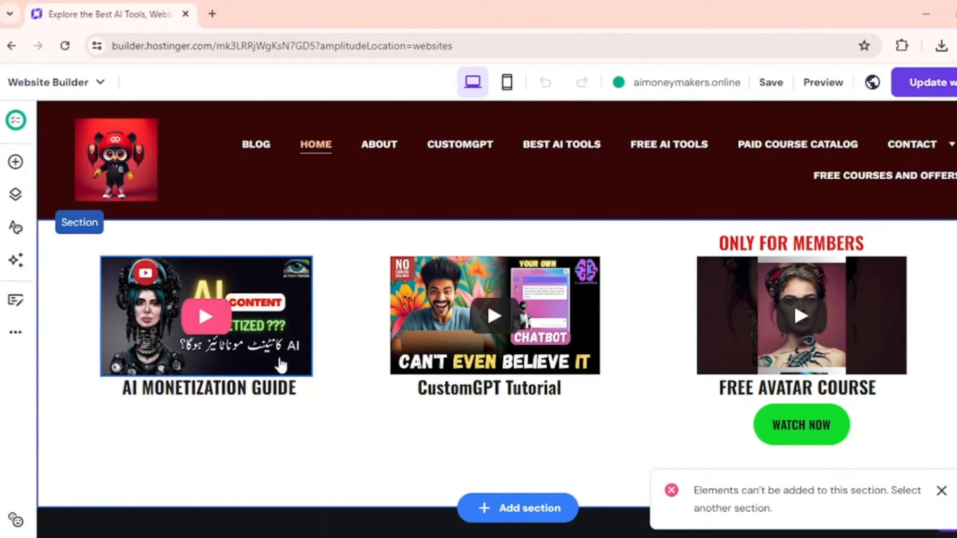
Add a text element to the Home page's video section and move it below the CustomGPT Tutorial caption
click(16, 161)
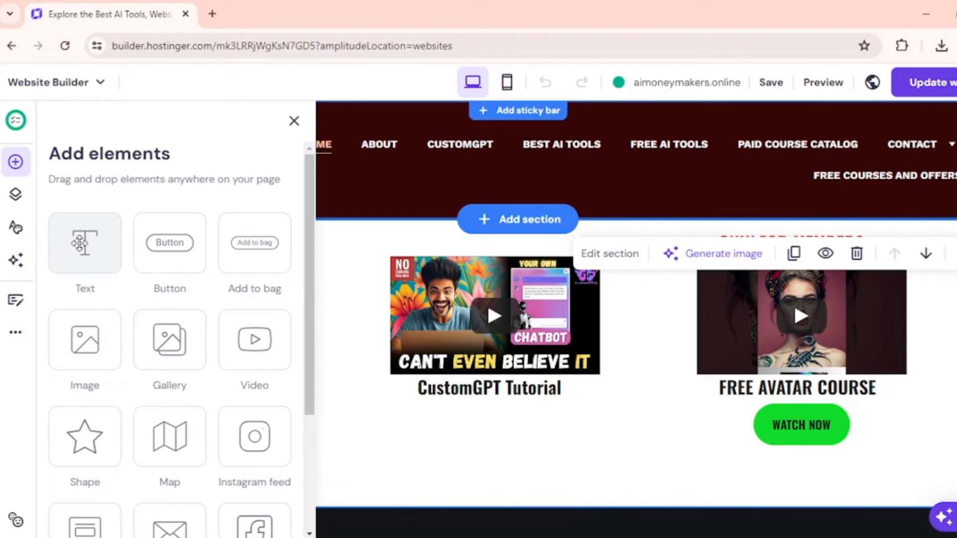
click(92, 256)
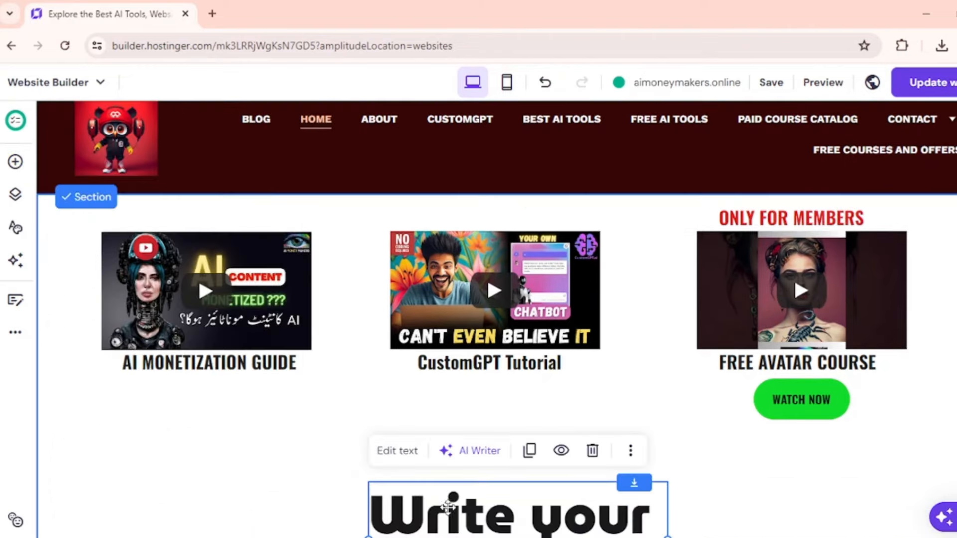
drag(447, 507, 434, 399)
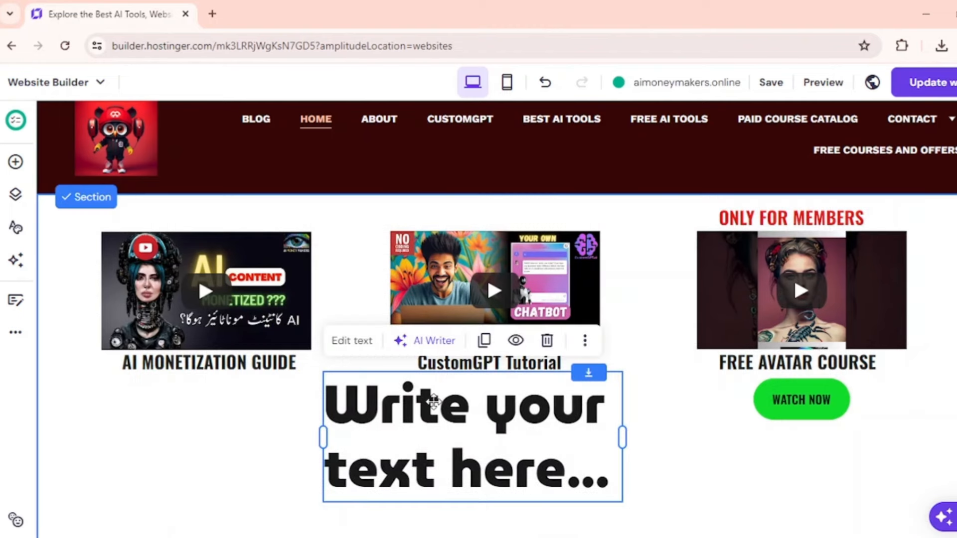
click(434, 399)
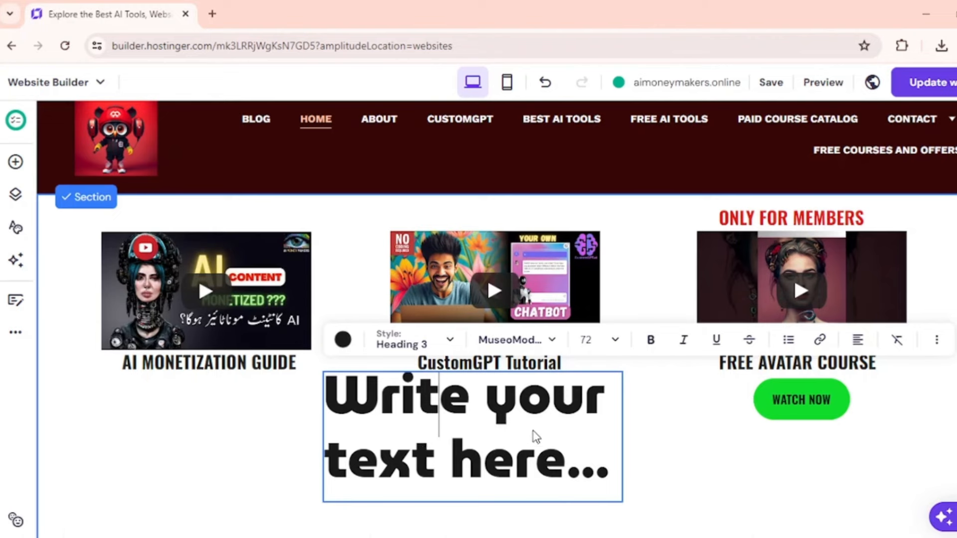
drag(532, 430, 511, 451)
scroll(198, 277, down, 2)
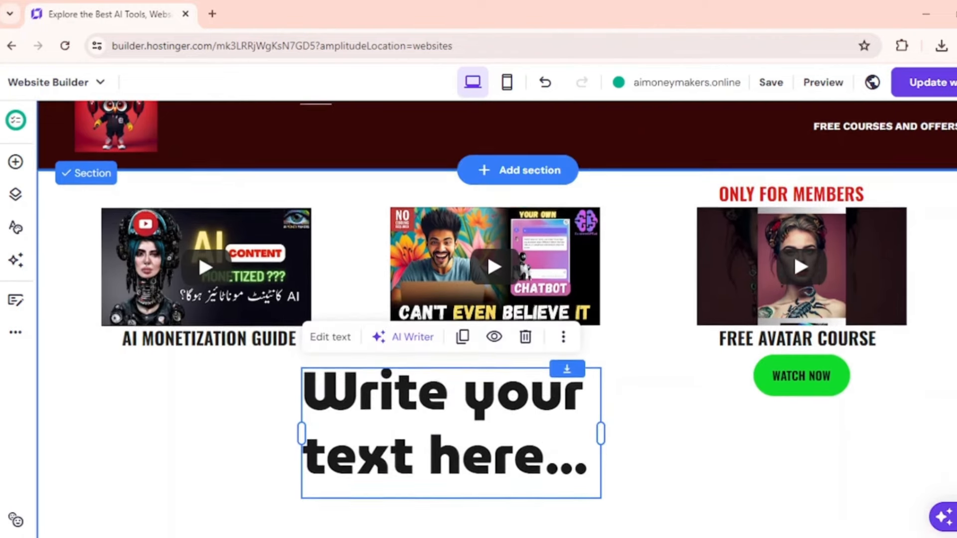
Add a new text element below the CustomGPT Tutorial caption and set its font size to 16
click(347, 273)
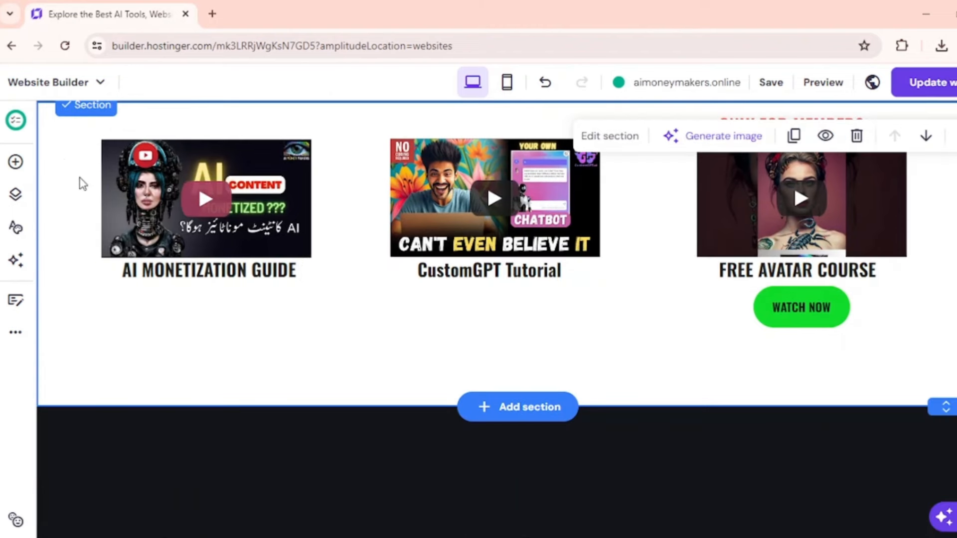
click(15, 164)
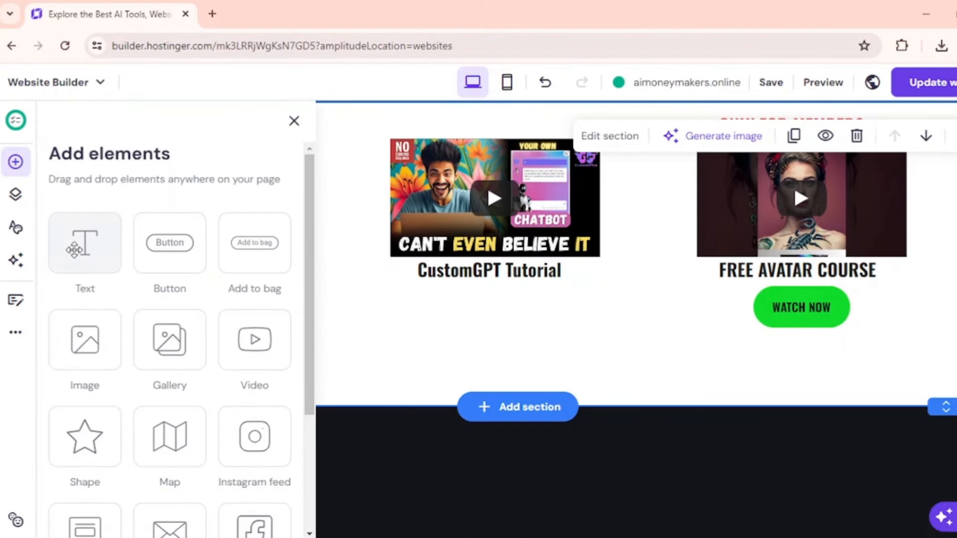
drag(73, 249, 427, 289)
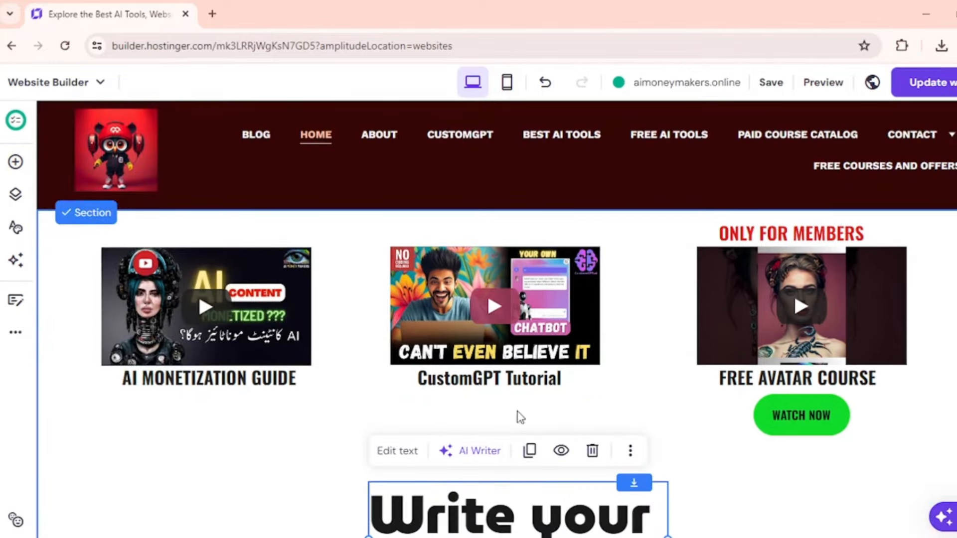
scroll(623, 414, down, 3)
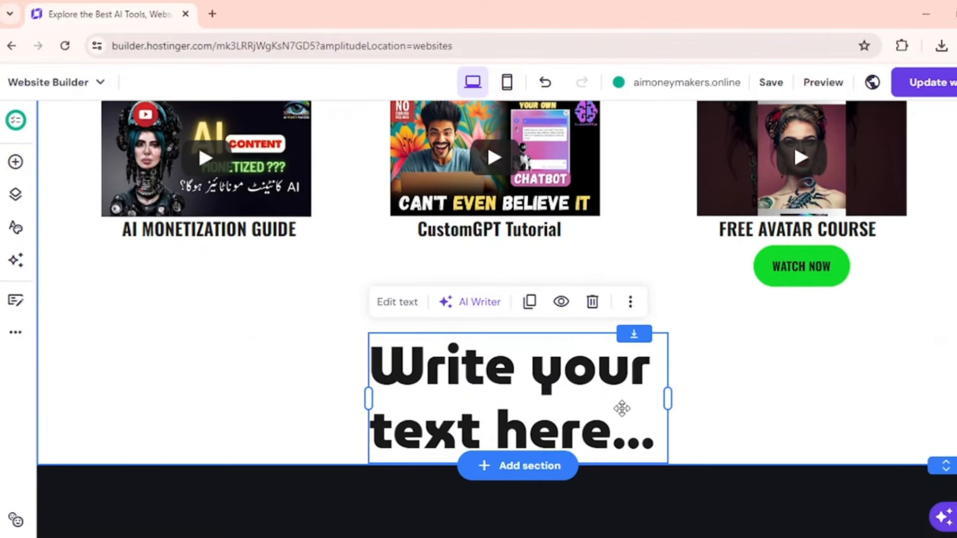
click(405, 303)
click(633, 309)
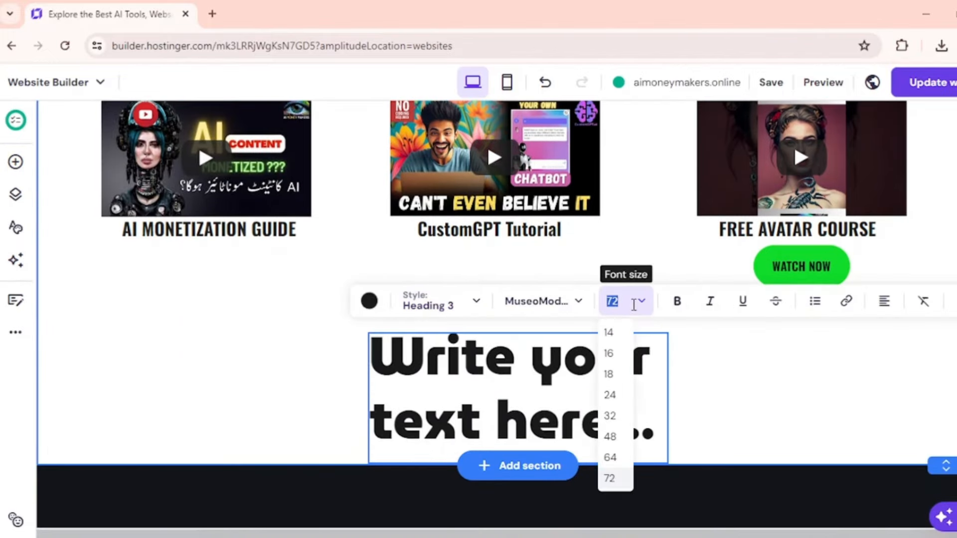
click(612, 352)
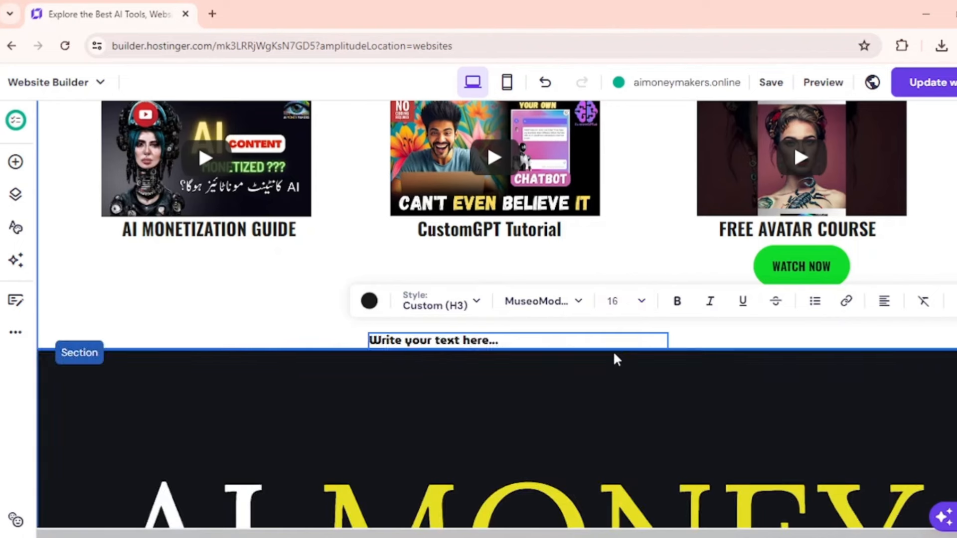
Delete the empty embed code element above the placeholder text and place a new button below the CustomGPT Tutorial caption
click(466, 305)
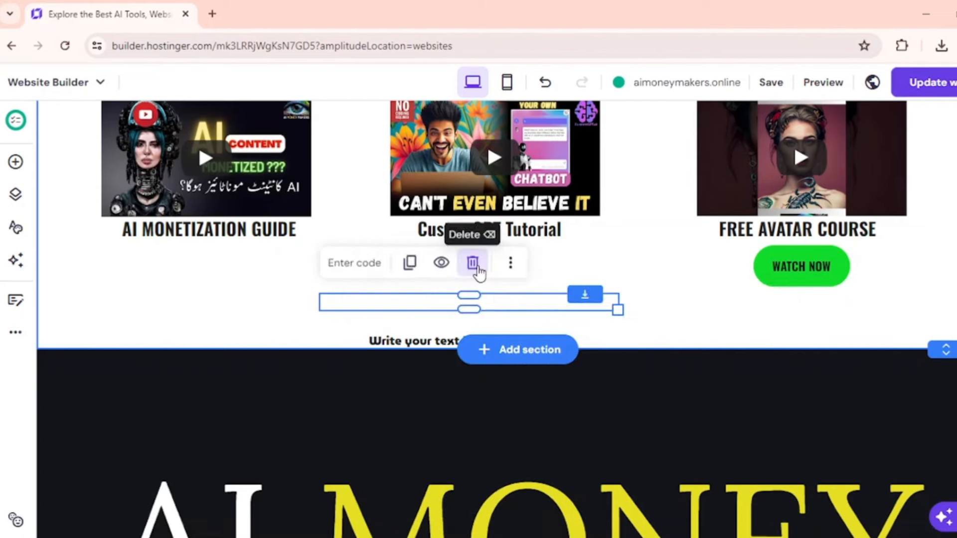
click(477, 265)
click(16, 163)
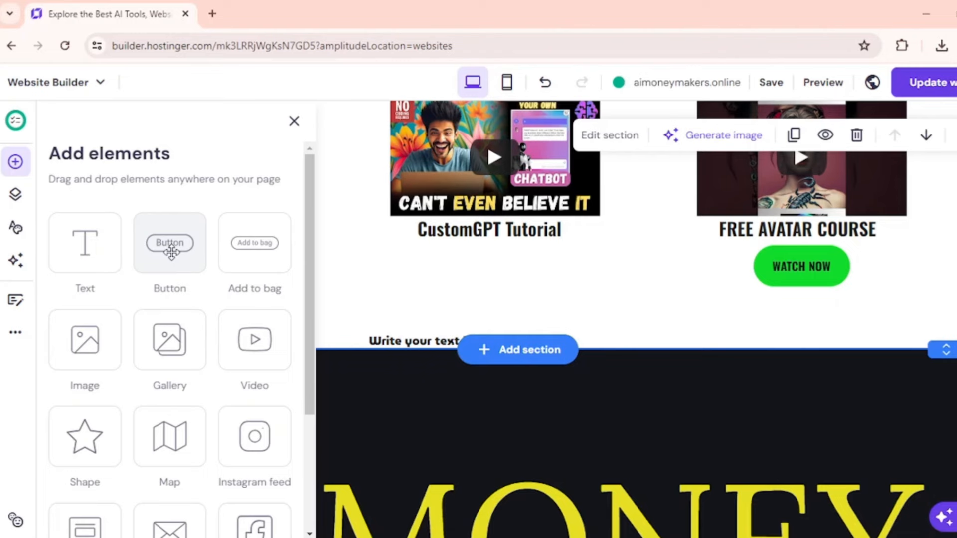
drag(171, 253, 517, 371)
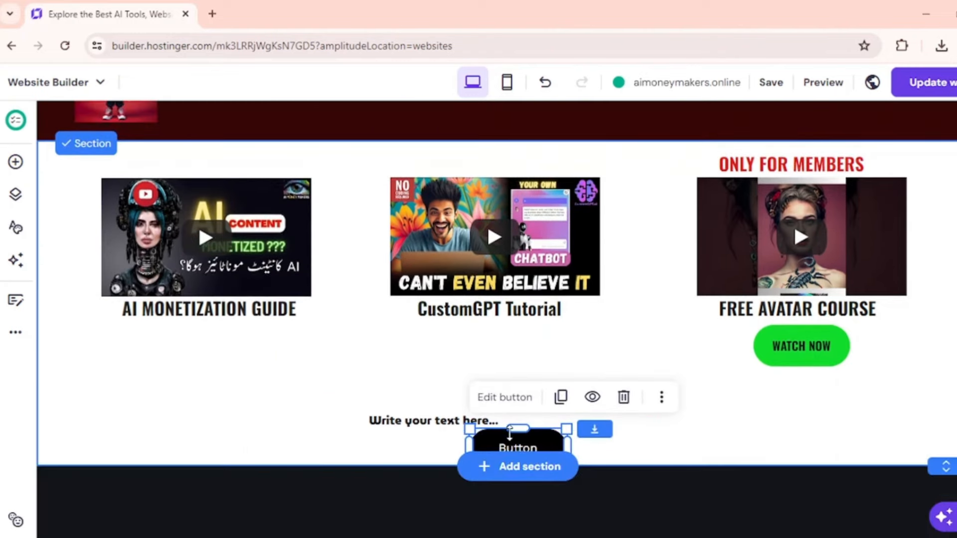
drag(501, 444, 431, 373)
Delete the placeholder text element and move the new button directly under the CustomGPT Tutorial caption
click(405, 421)
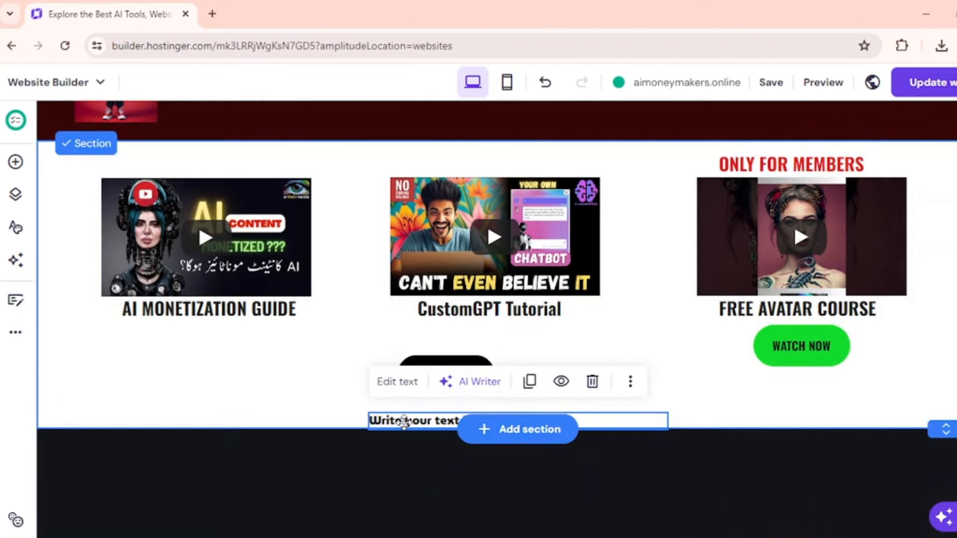
click(593, 382)
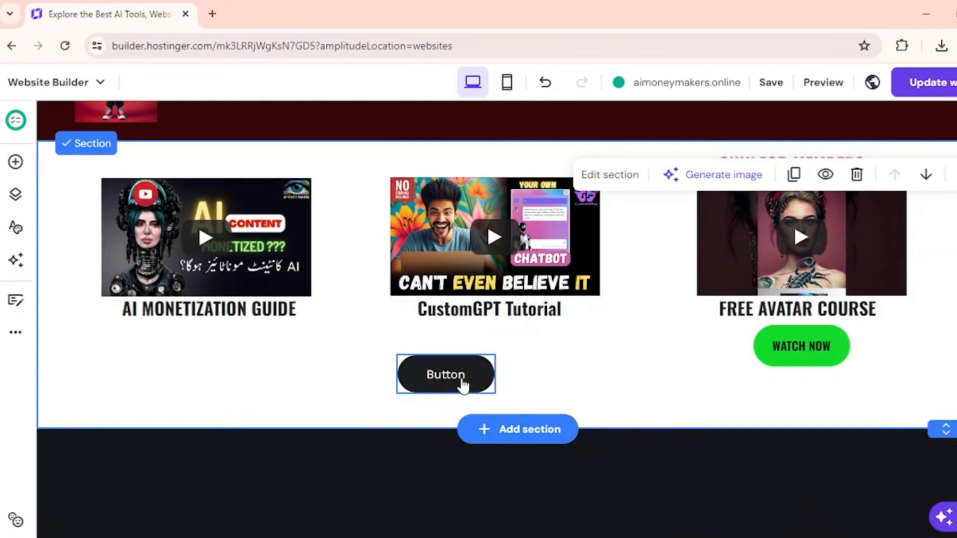
drag(443, 382, 511, 346)
scroll(609, 336, down, 3)
scroll(611, 337, up, 3)
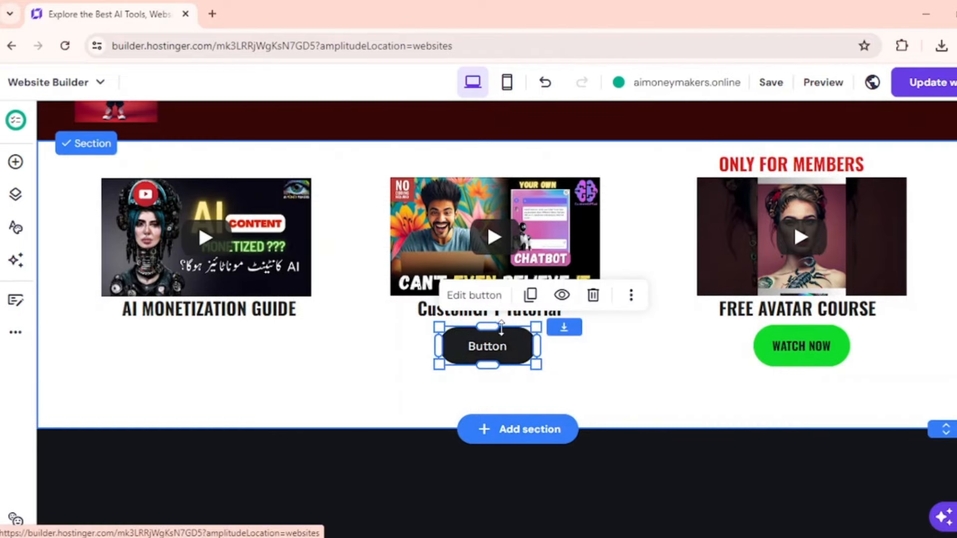
Set the new button's normal fill color to green #49ad27
click(474, 295)
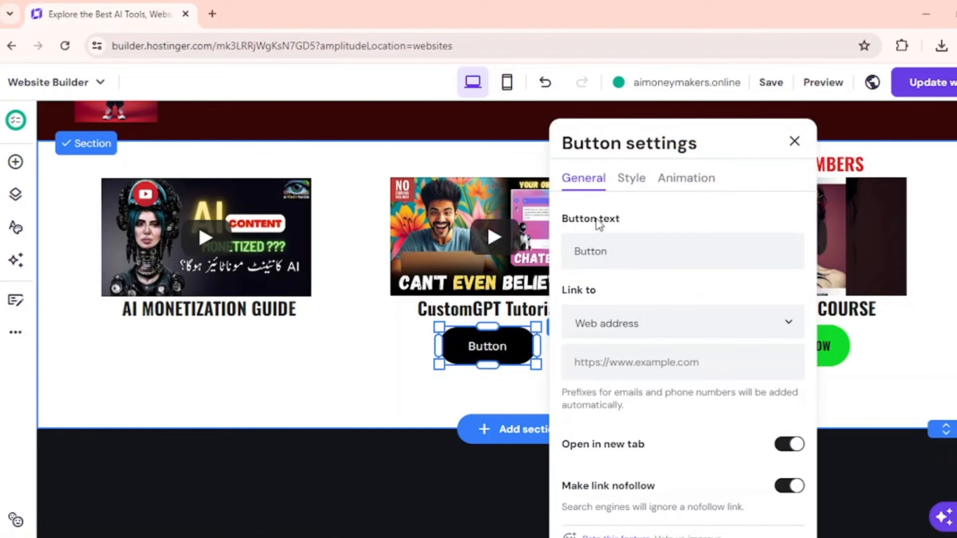
click(632, 183)
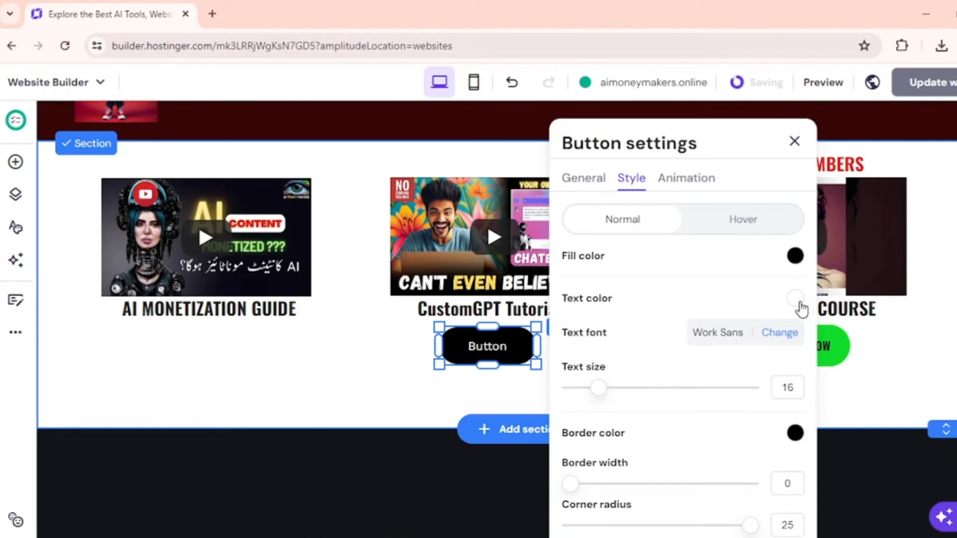
click(797, 256)
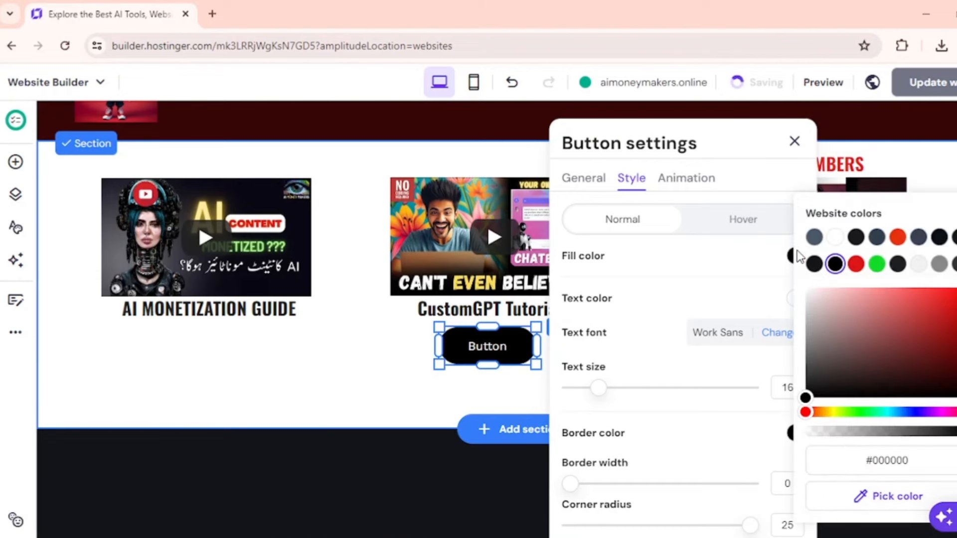
click(854, 413)
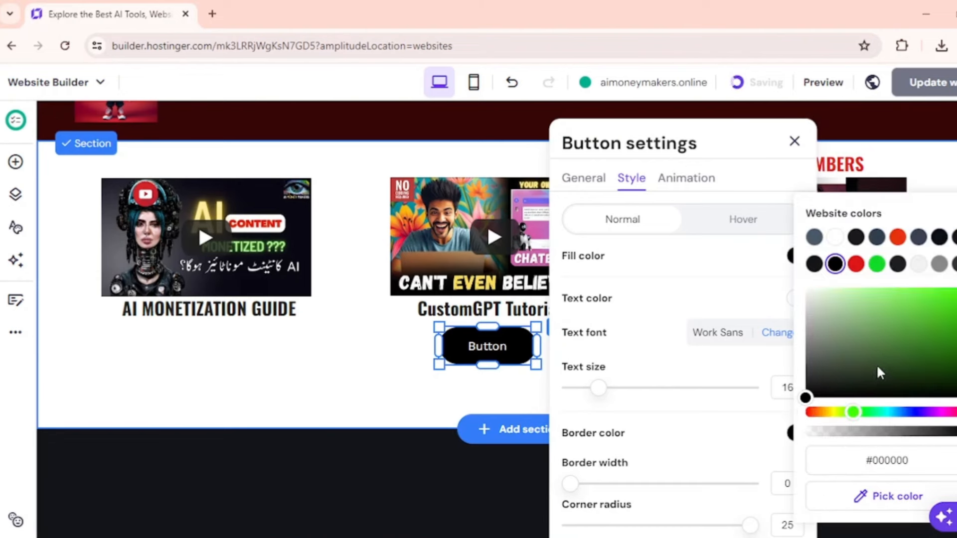
click(931, 323)
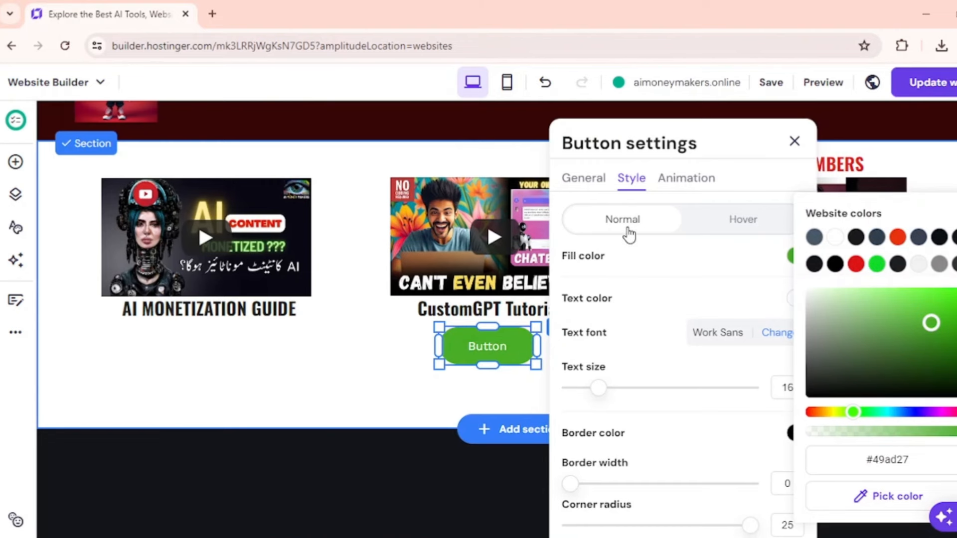
Change the green button's text to "click"
click(591, 188)
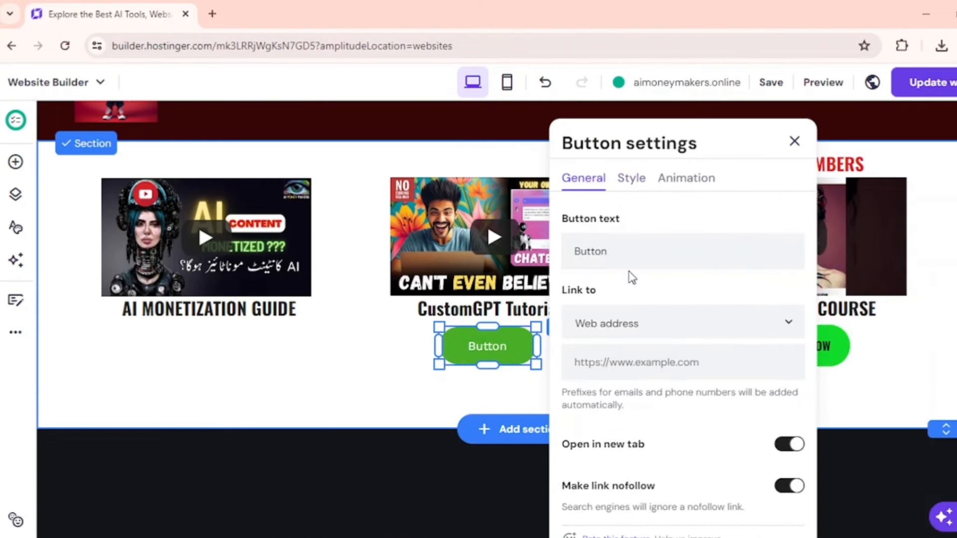
drag(609, 251, 573, 252)
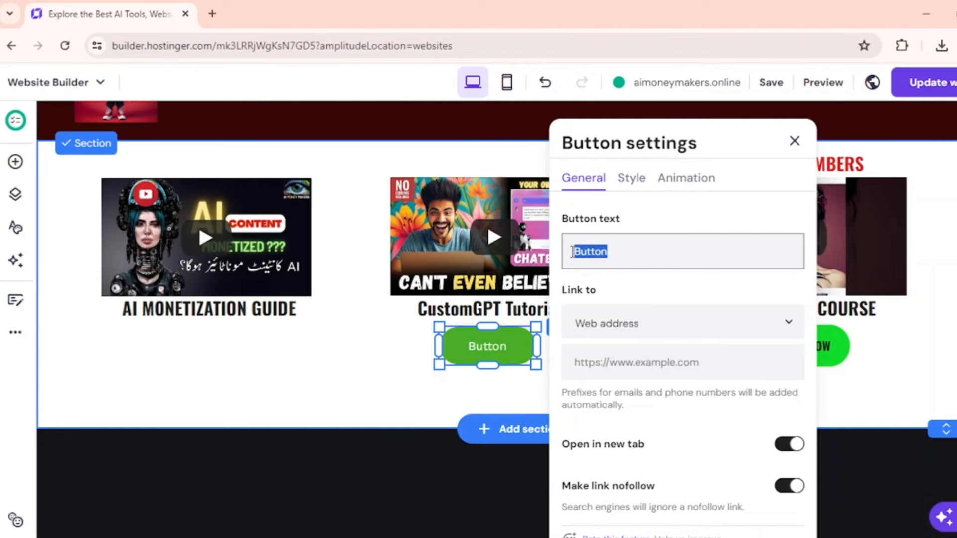
text(click)
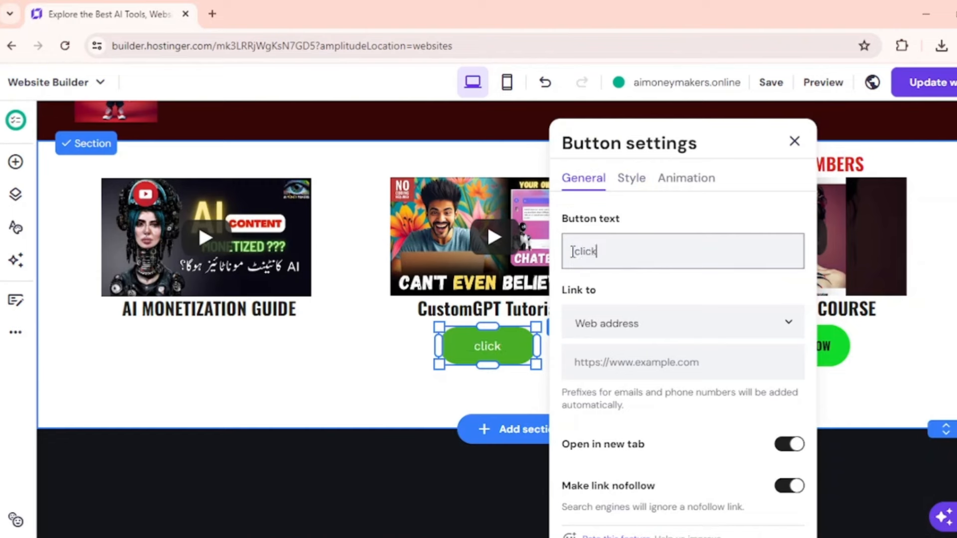
Link the button to the copied CustomGPT web address and close its settings
click(655, 366)
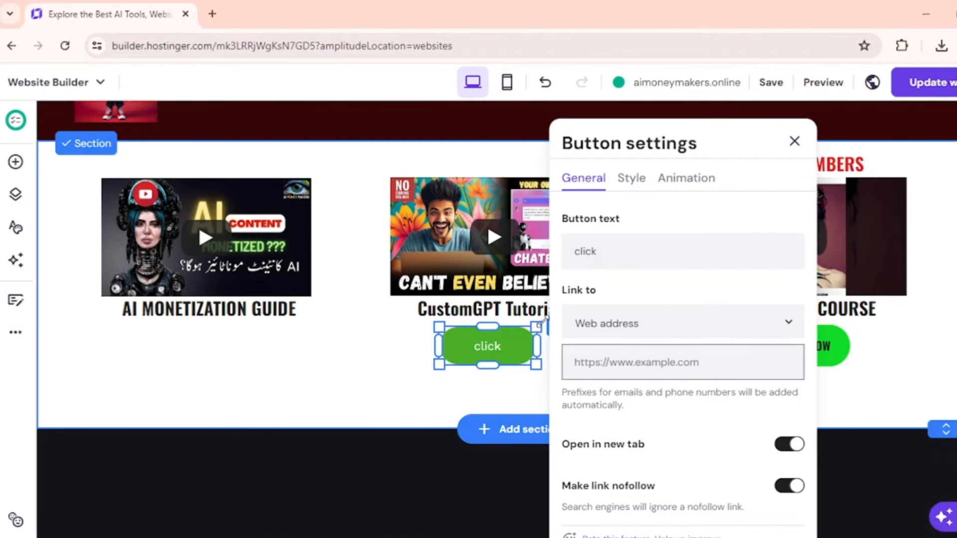
right_click(609, 362)
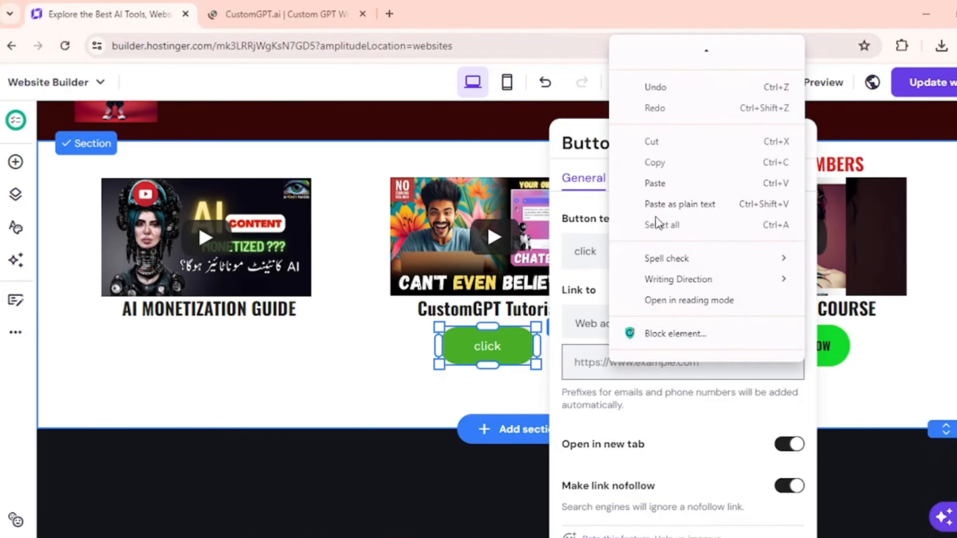
click(663, 184)
scroll(659, 318, down, 2)
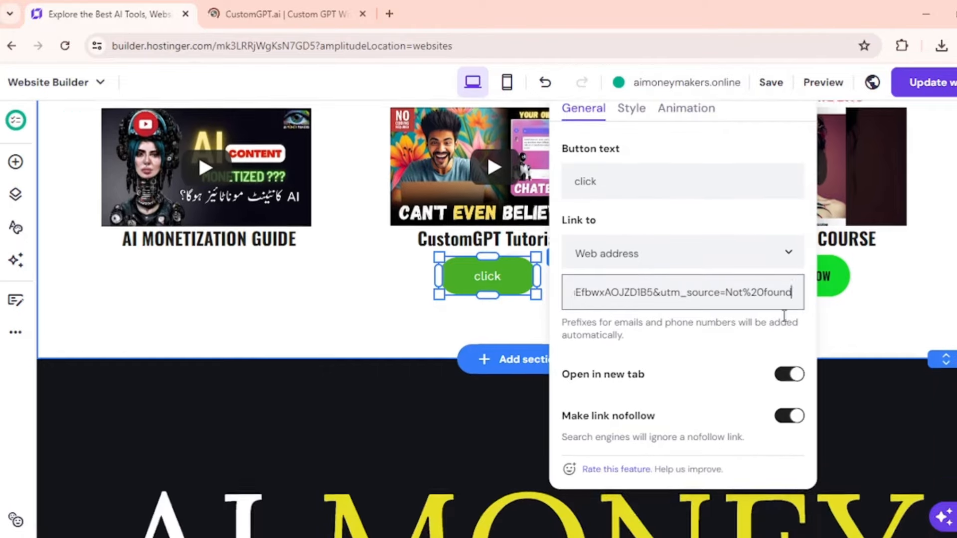
scroll(637, 242, up, 2)
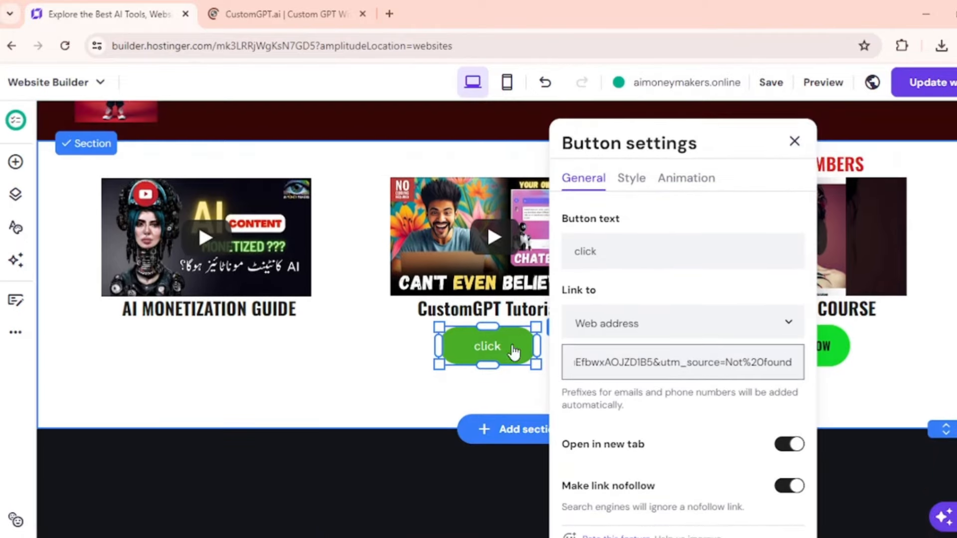
click(396, 354)
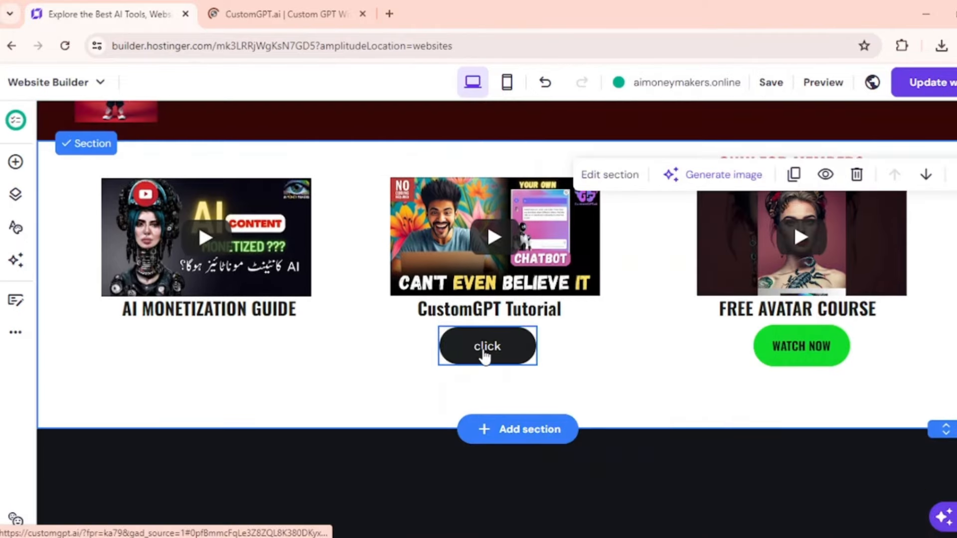
Look through the available elements and add a video element to the section
click(15, 162)
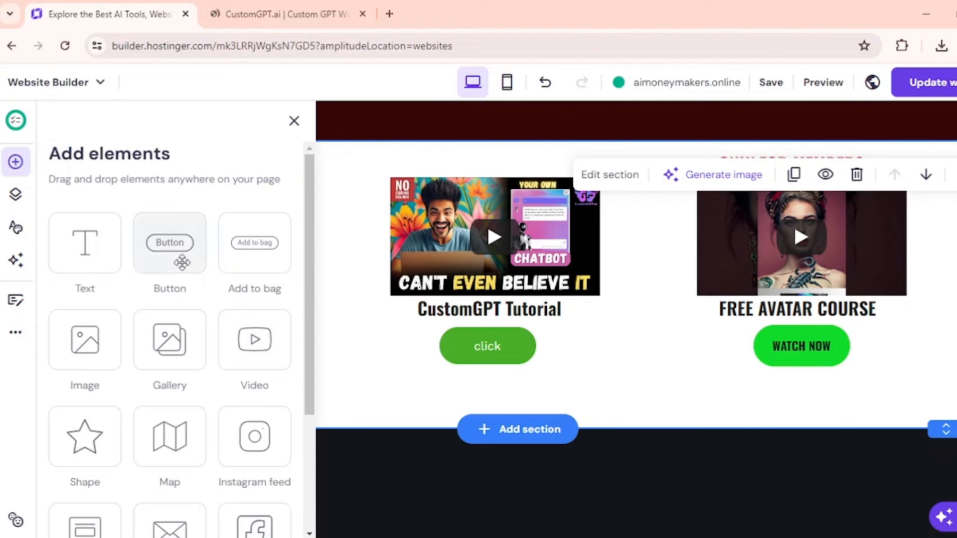
scroll(247, 253, down, 3)
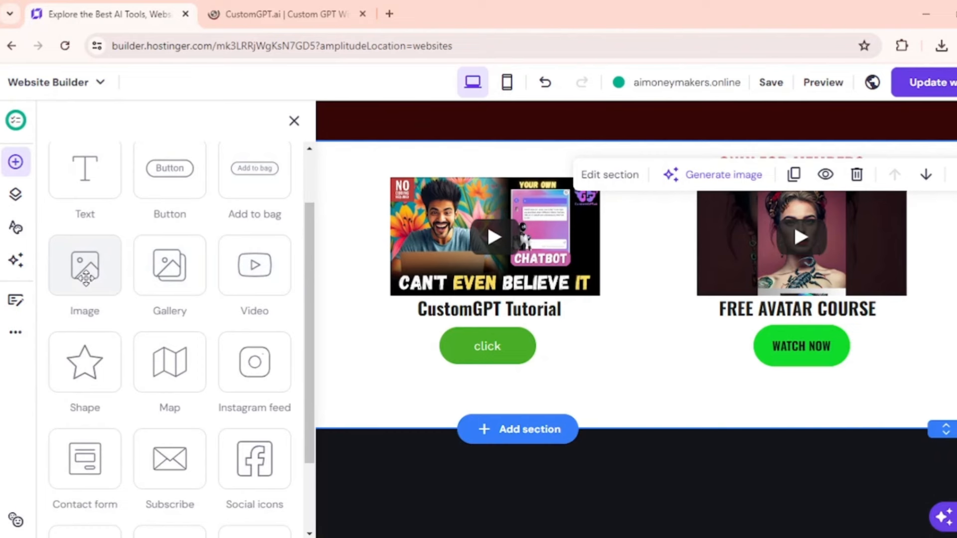
scroll(86, 278, down, 3)
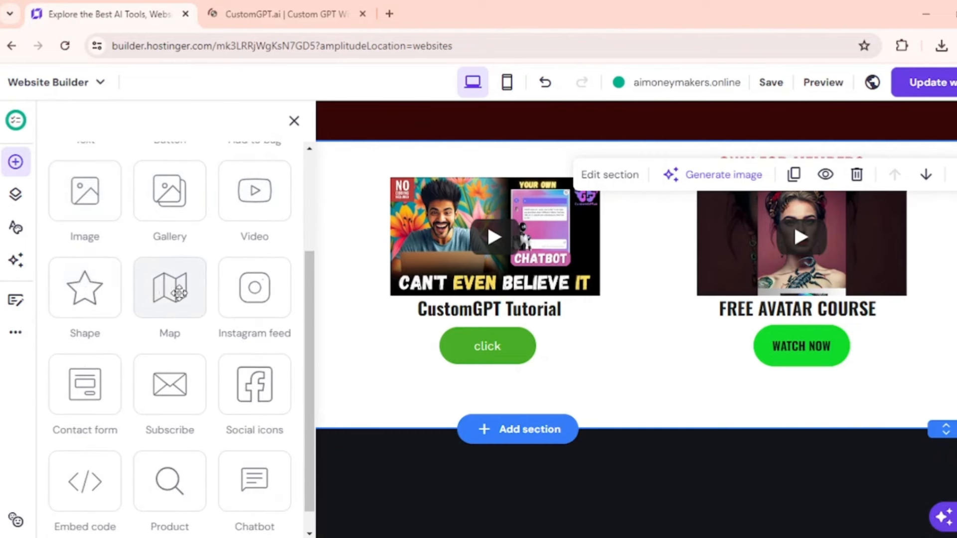
scroll(250, 297, down, 1)
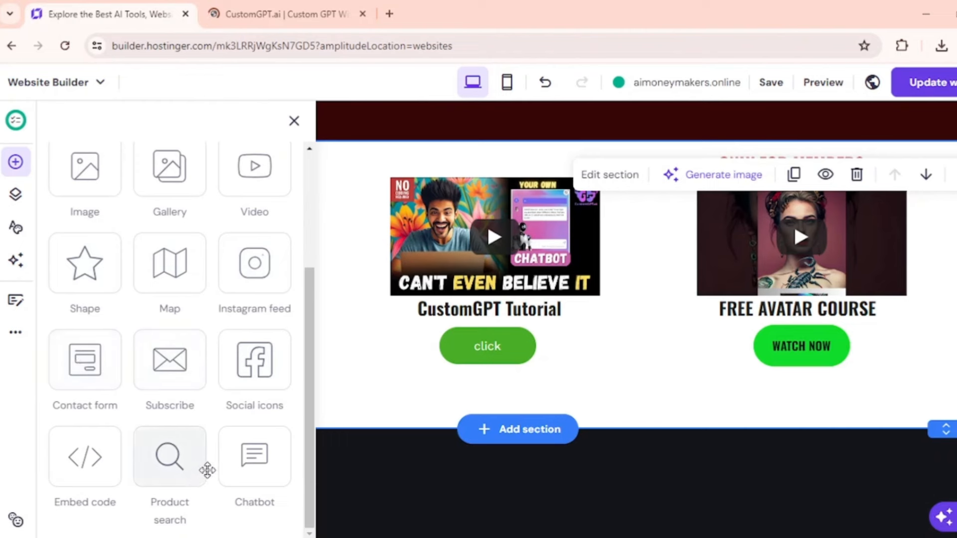
scroll(244, 244, up, 2)
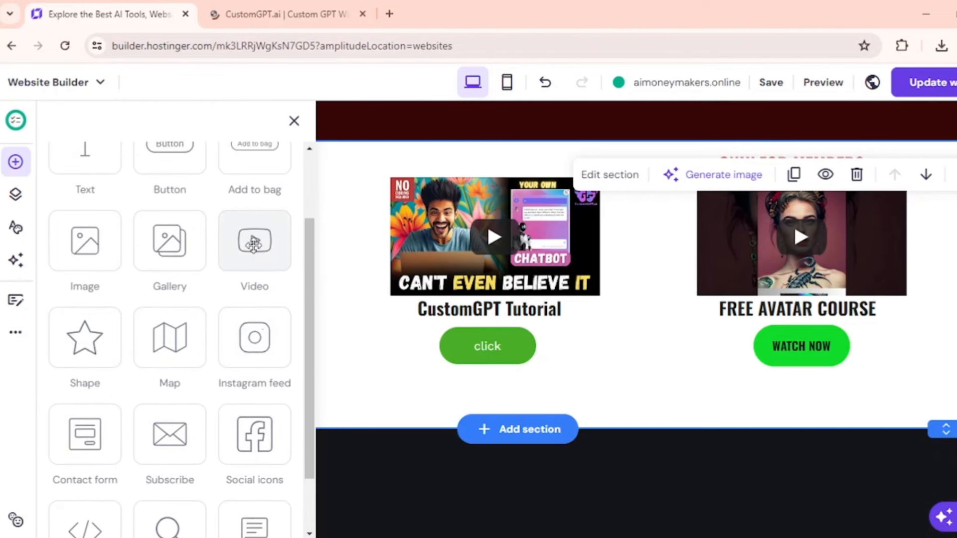
click(253, 253)
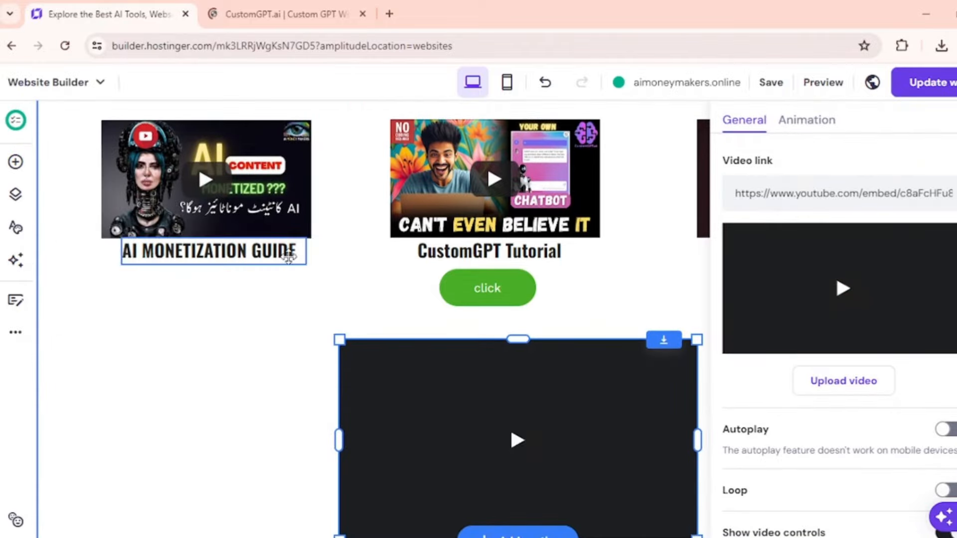
Move the new video under the AI MONETIZATION GUIDE caption and shrink it to roughly the width of the video above
scroll(453, 367, down, 3)
drag(470, 305, 212, 267)
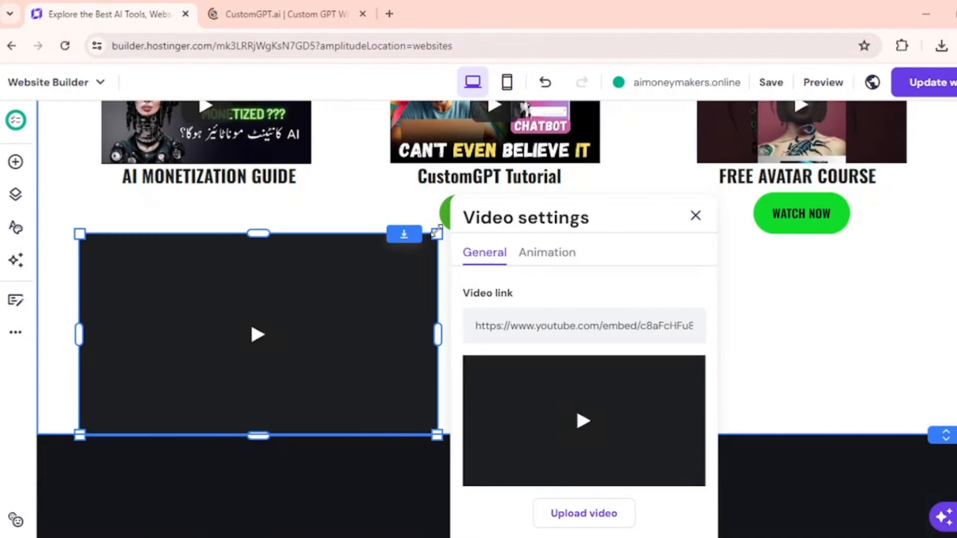
drag(432, 233, 268, 274)
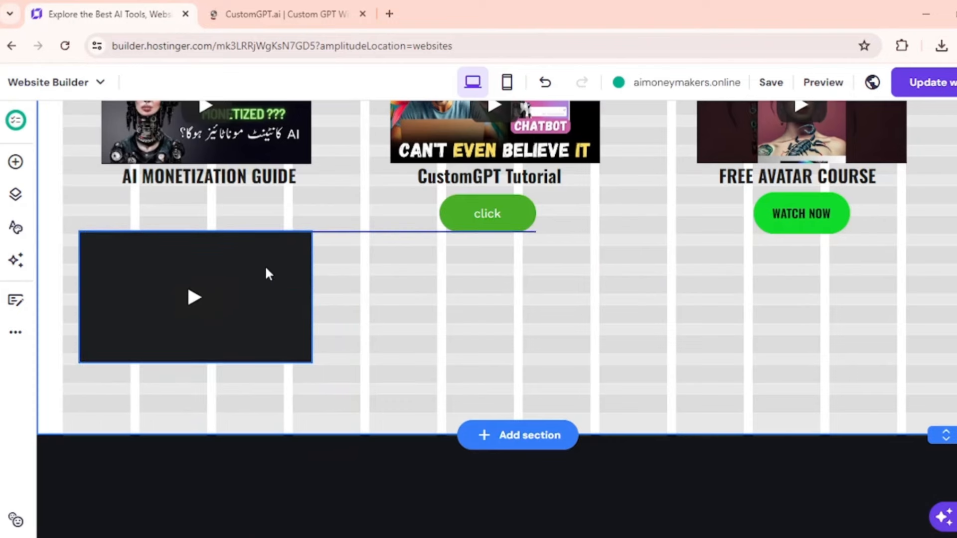
click(269, 312)
scroll(322, 332, up, 2)
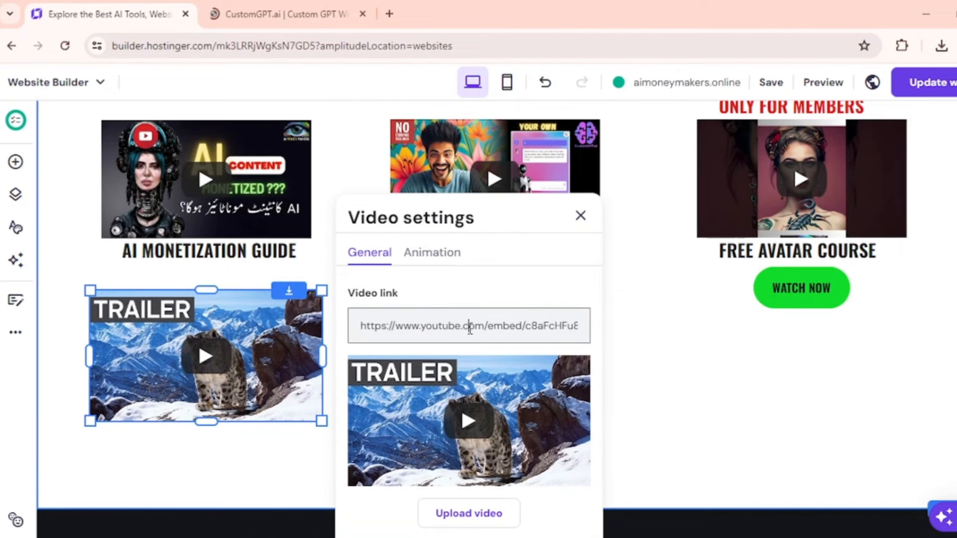
triple_click(523, 330)
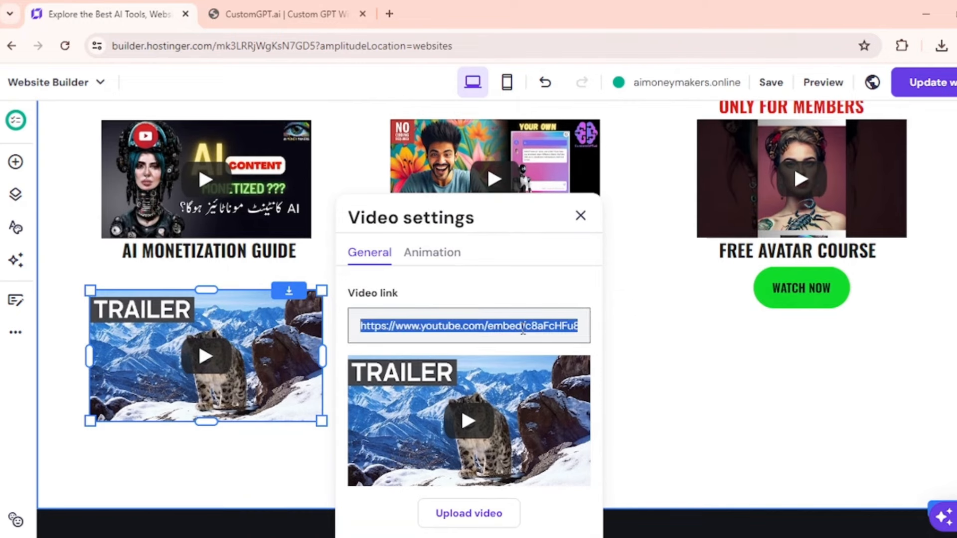
scroll(499, 321, down, 2)
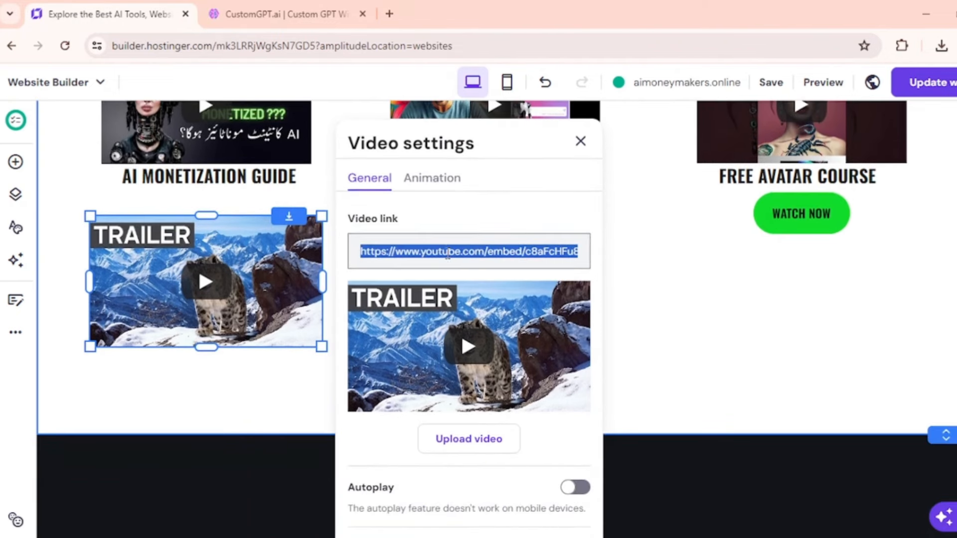
right_click(449, 255)
click(492, 342)
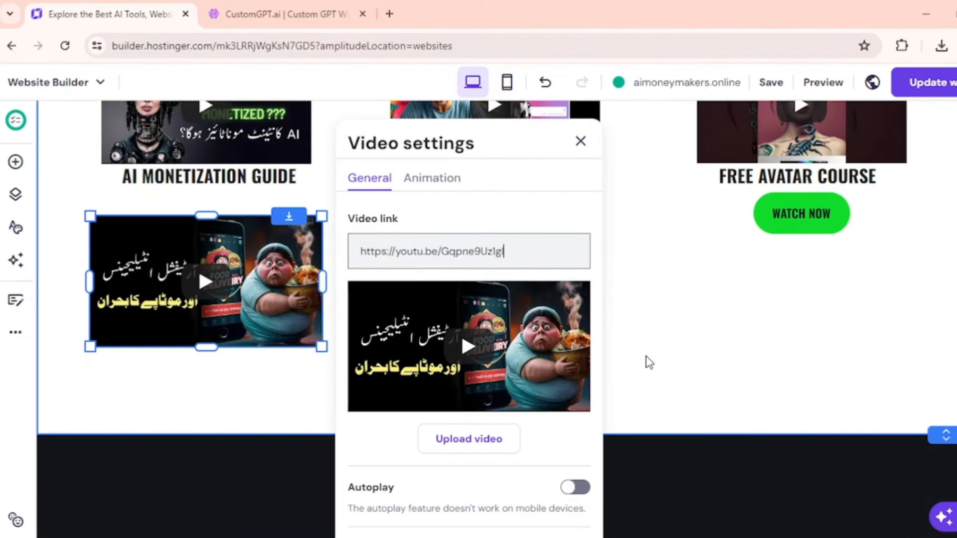
click(650, 363)
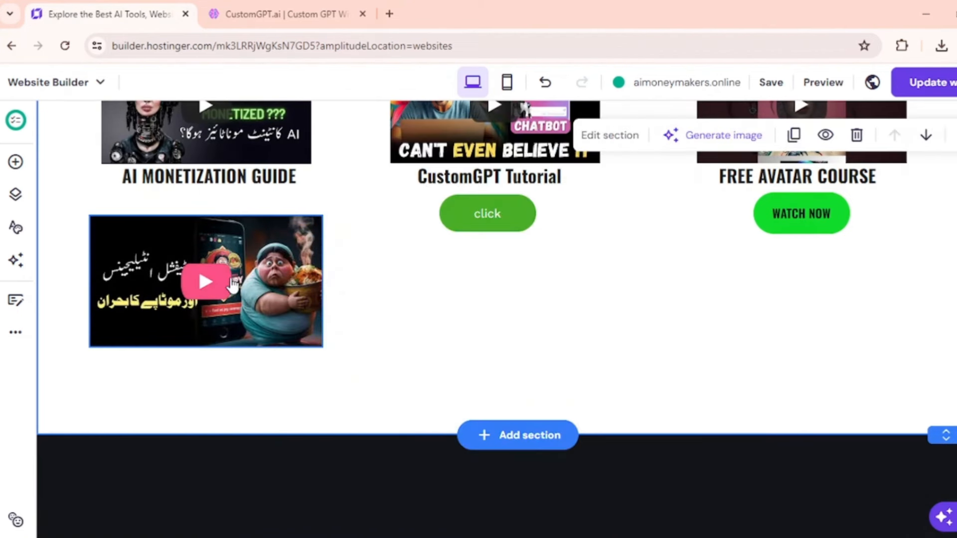
Shrink the new video slightly and place it below the green click button in the CustomGPT Tutorial column
click(318, 221)
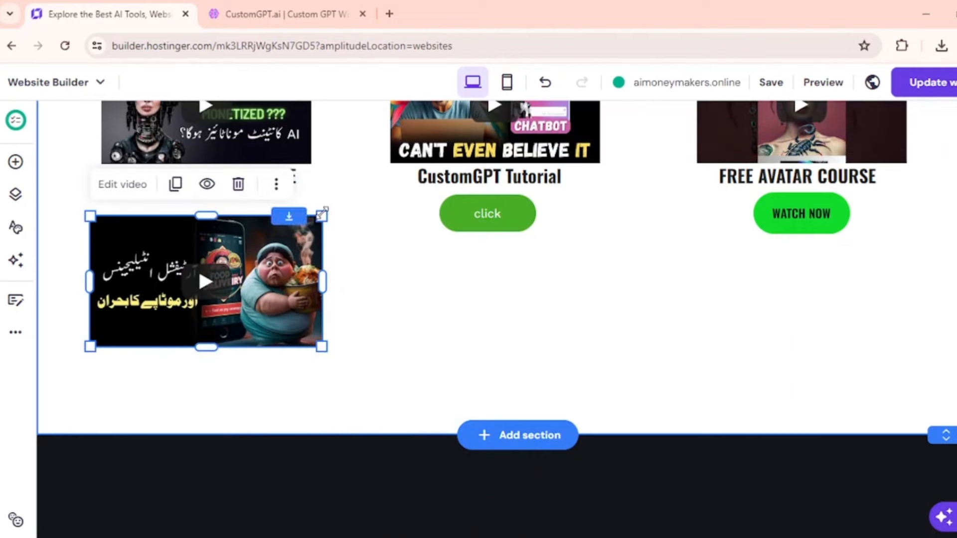
drag(323, 215, 304, 227)
mouse_move(258, 249)
mouse_down()
mouse_move(273, 240)
mouse_move(266, 235)
mouse_up()
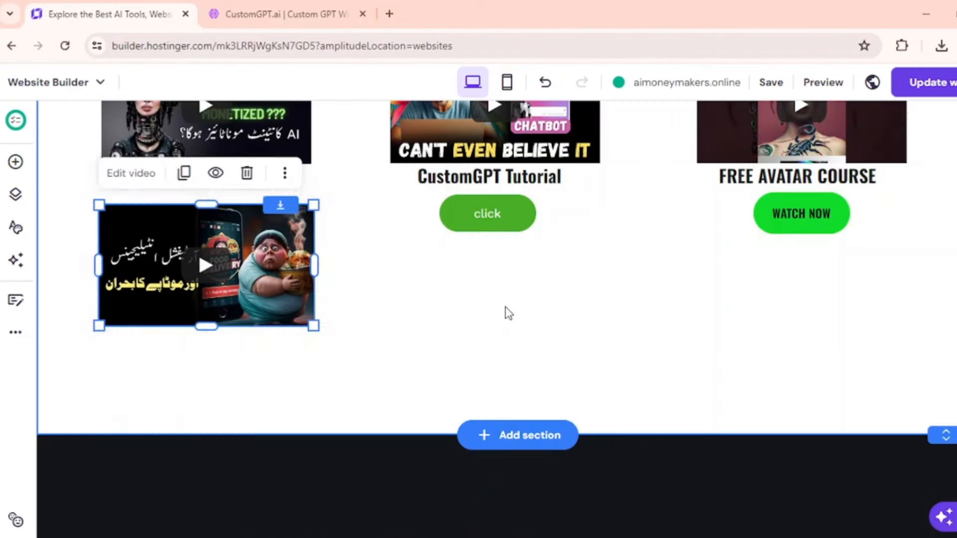
click(506, 309)
scroll(507, 317, up, 2)
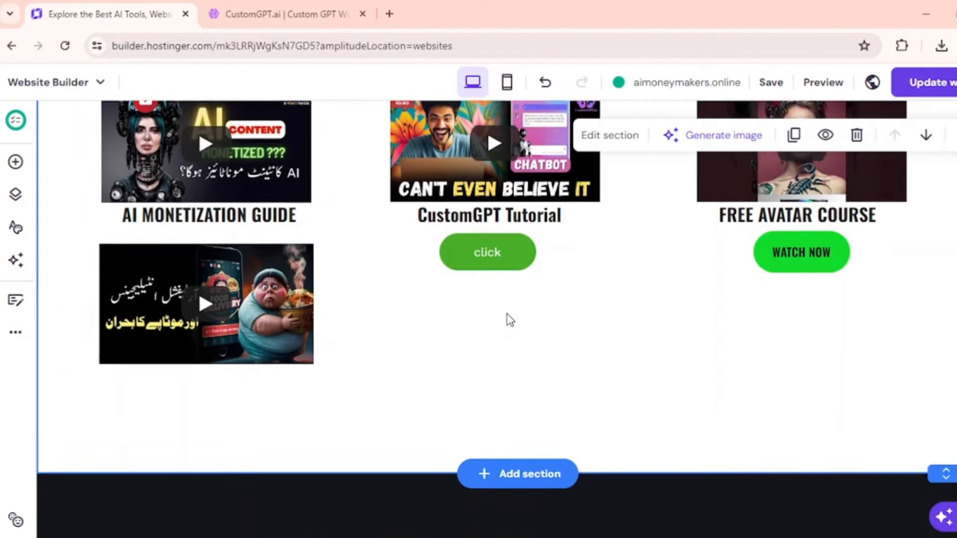
drag(304, 334, 553, 383)
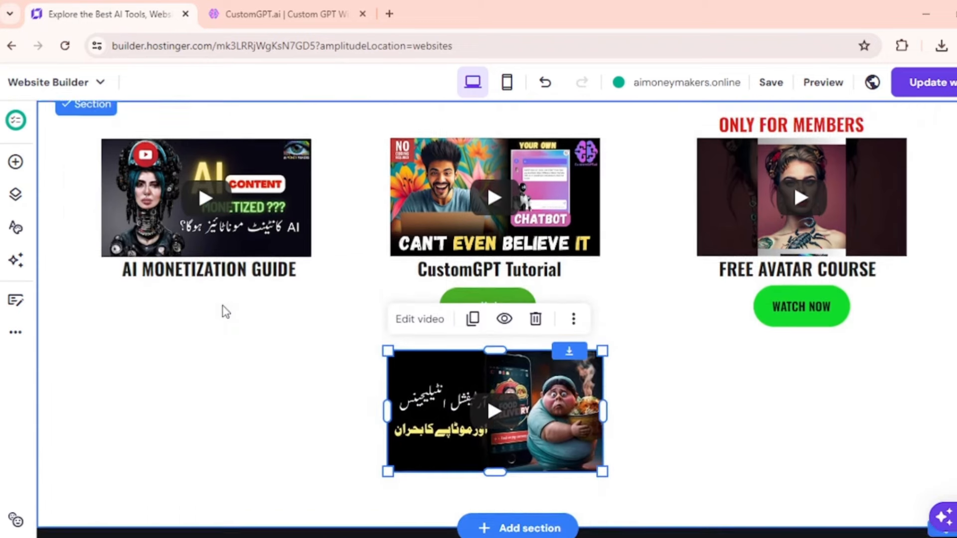
Look through the elements that can be added to the page, down to Chatbot, and close the list
scroll(120, 249, up, 2)
click(15, 161)
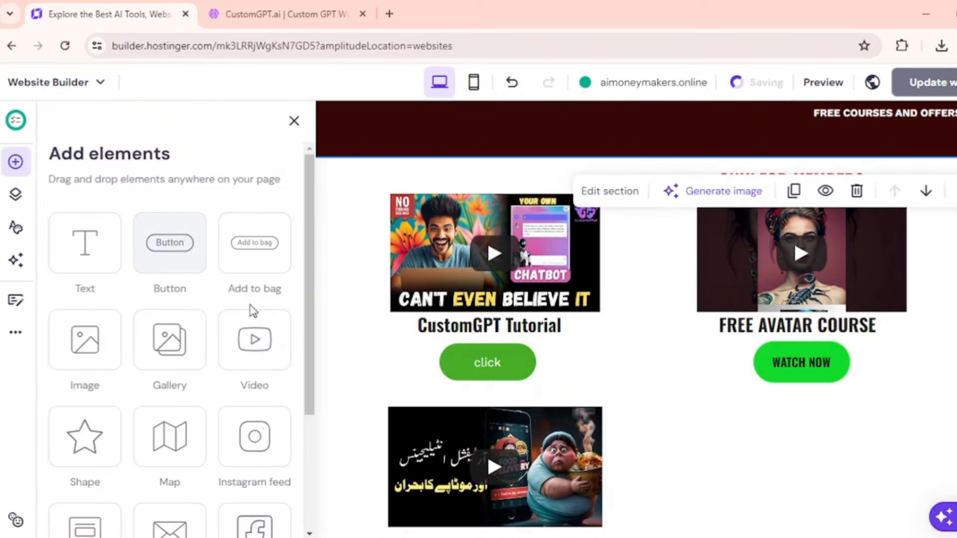
scroll(253, 311, down, 3)
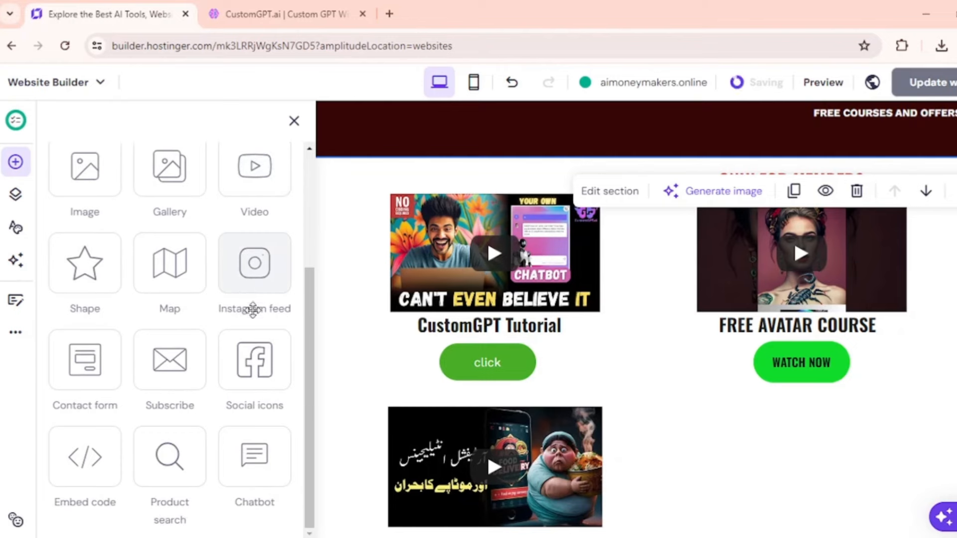
click(294, 121)
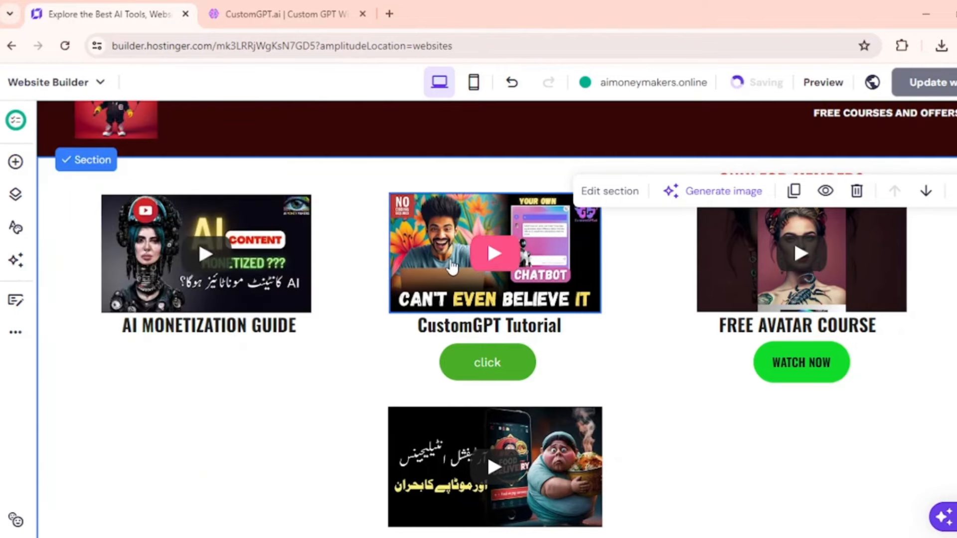
scroll(520, 290, up, 2)
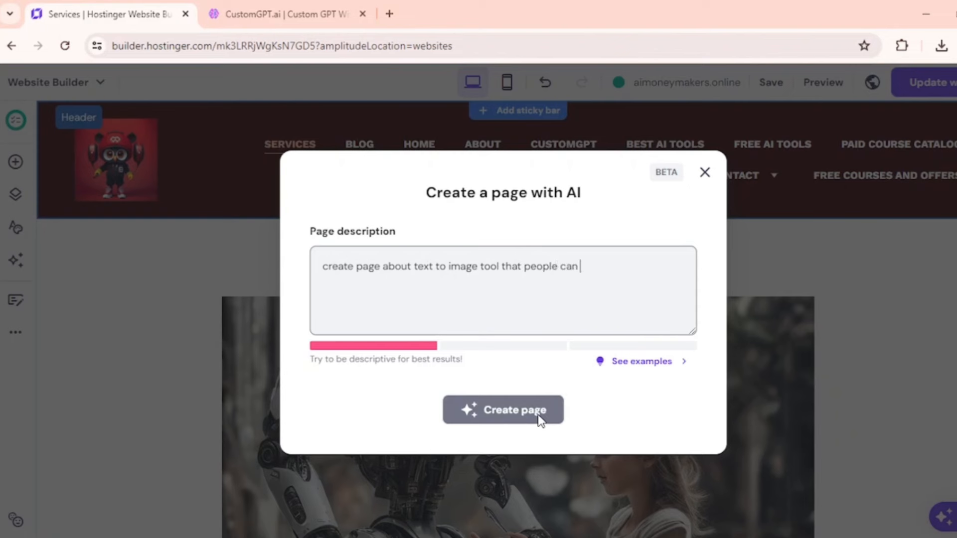
Generate a page with AI from the description "create page about text to image tool that people can use for creating image via text"
text(or cr)
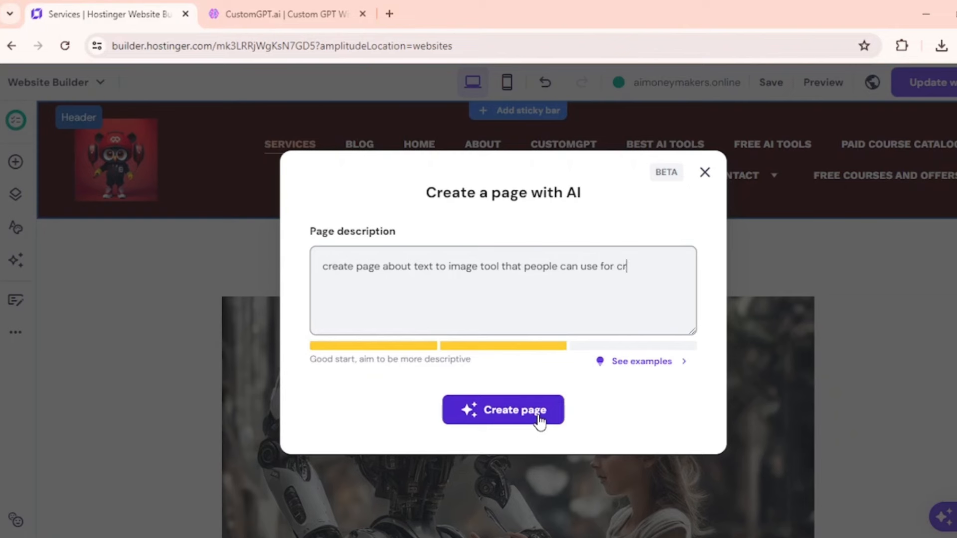
text(eating image via text)
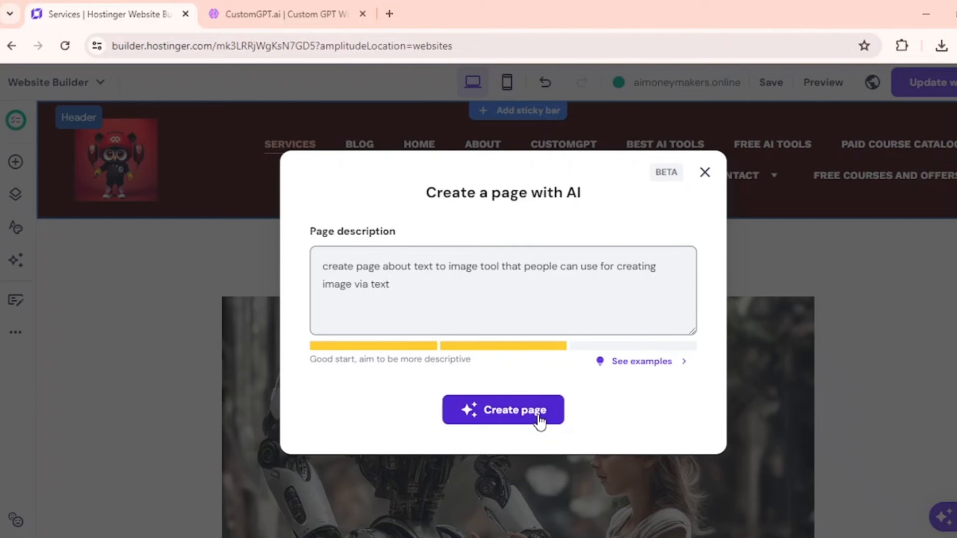
click(538, 419)
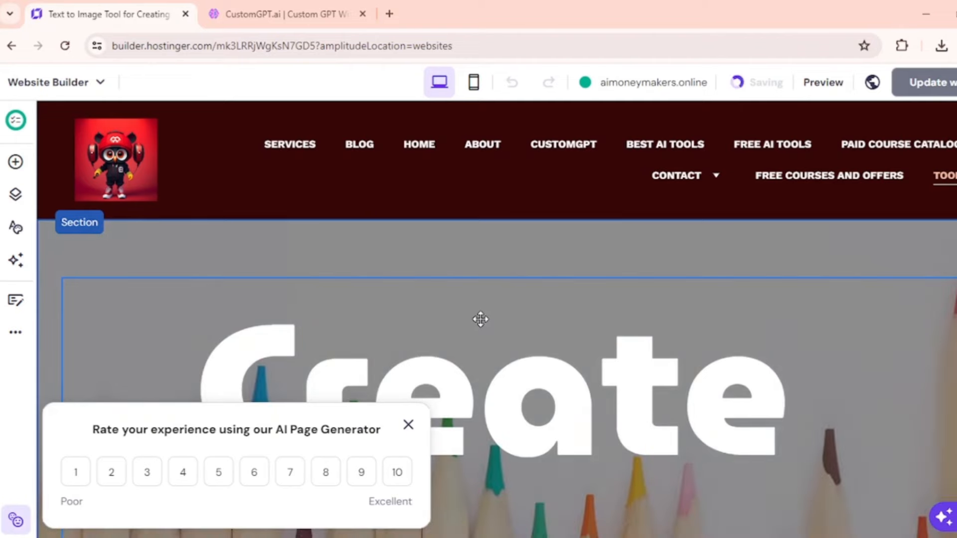
click(407, 424)
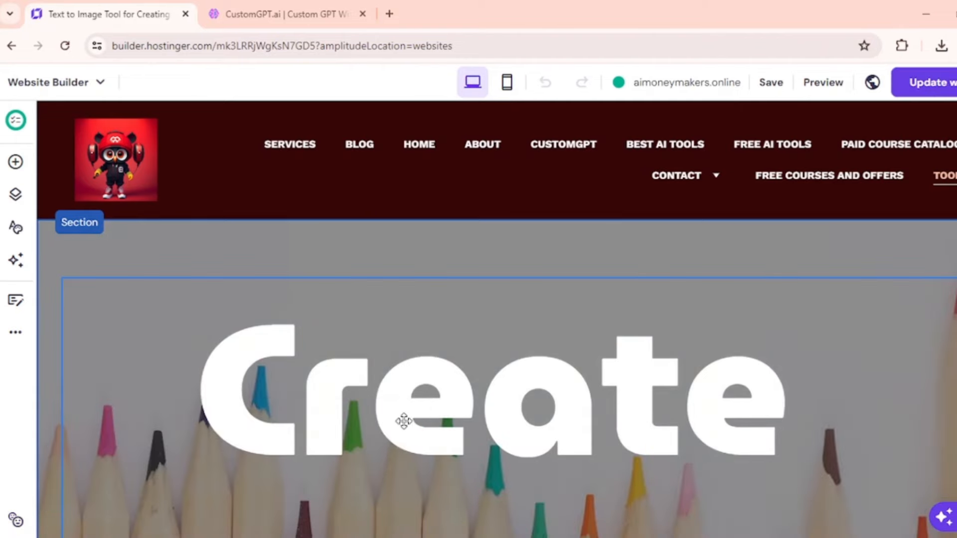
Examine the AI-generated page from its opening banner through the feature and image sections to the customer testimonial
scroll(710, 317, down, 7)
scroll(710, 317, down, 12)
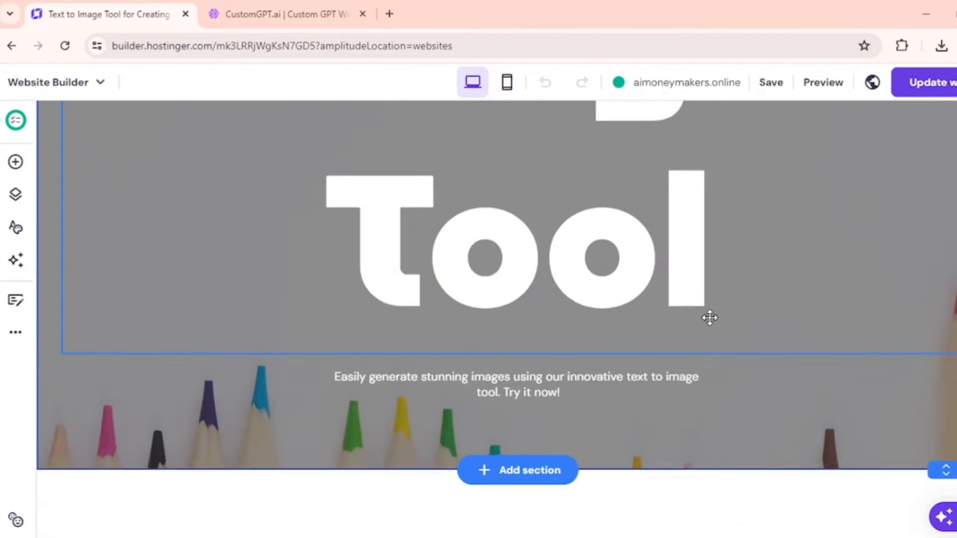
scroll(710, 317, down, 4)
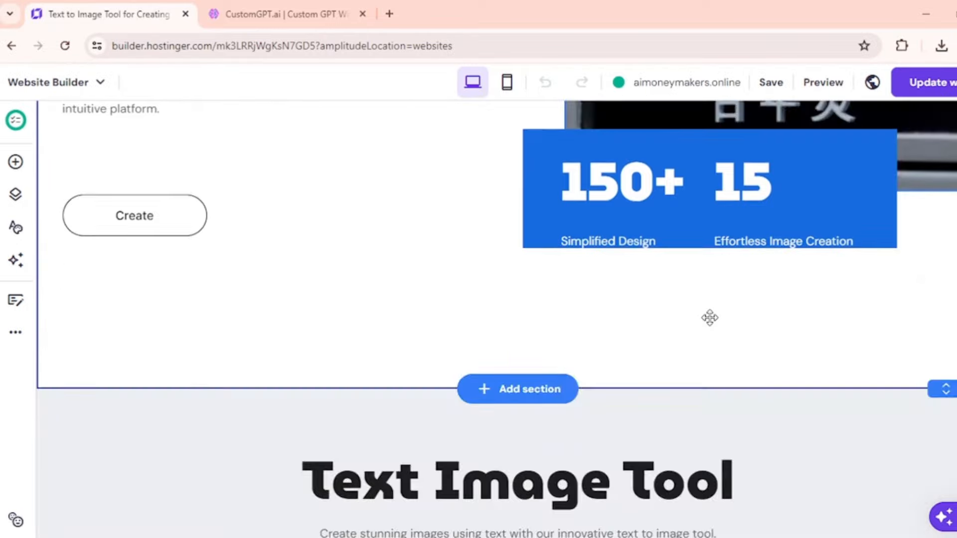
scroll(716, 309, up, 8)
scroll(758, 286, down, 4)
scroll(759, 294, down, 10)
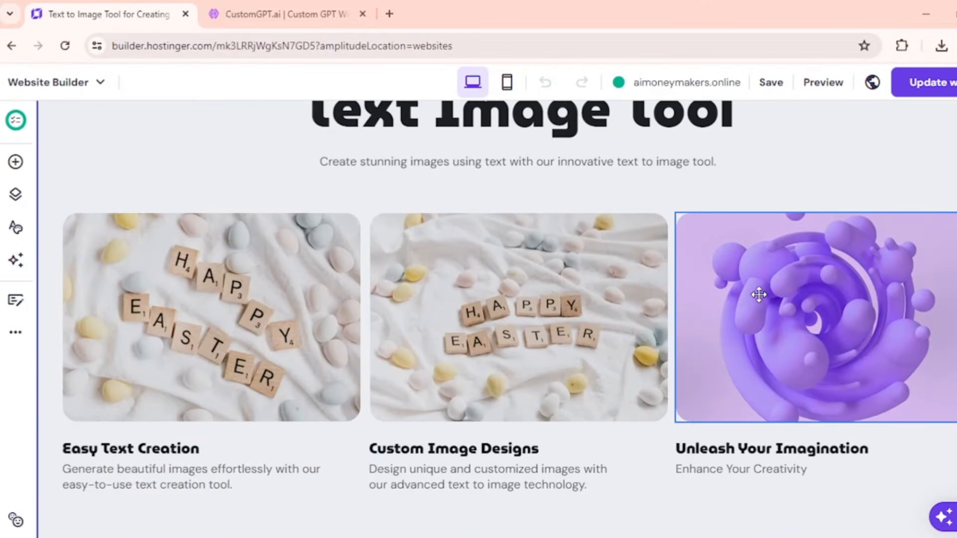
scroll(759, 295, down, 12)
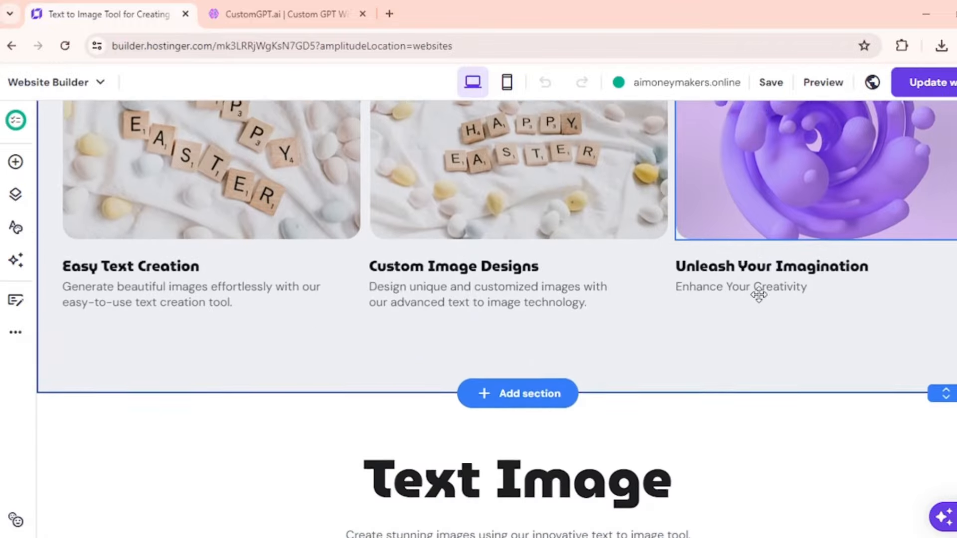
scroll(759, 295, down, 12)
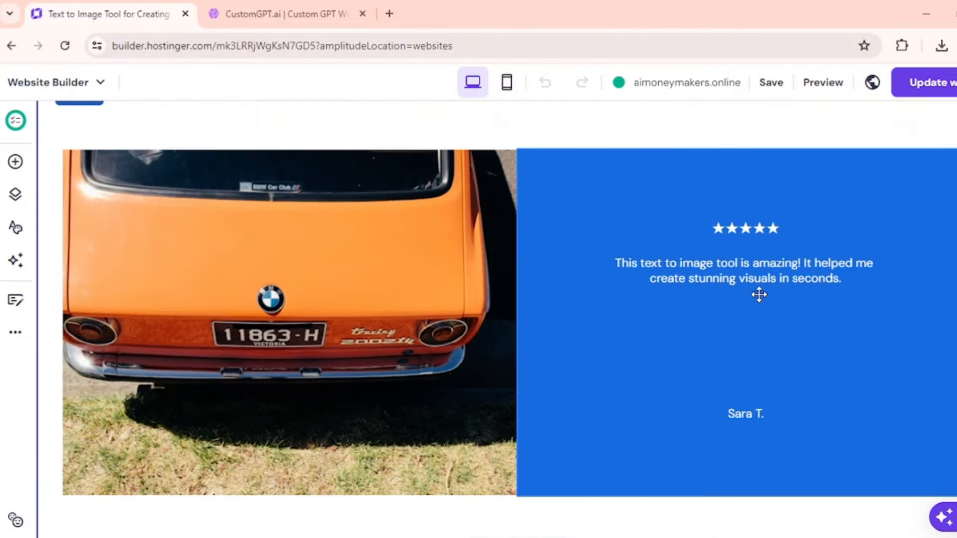
scroll(759, 294, up, 2)
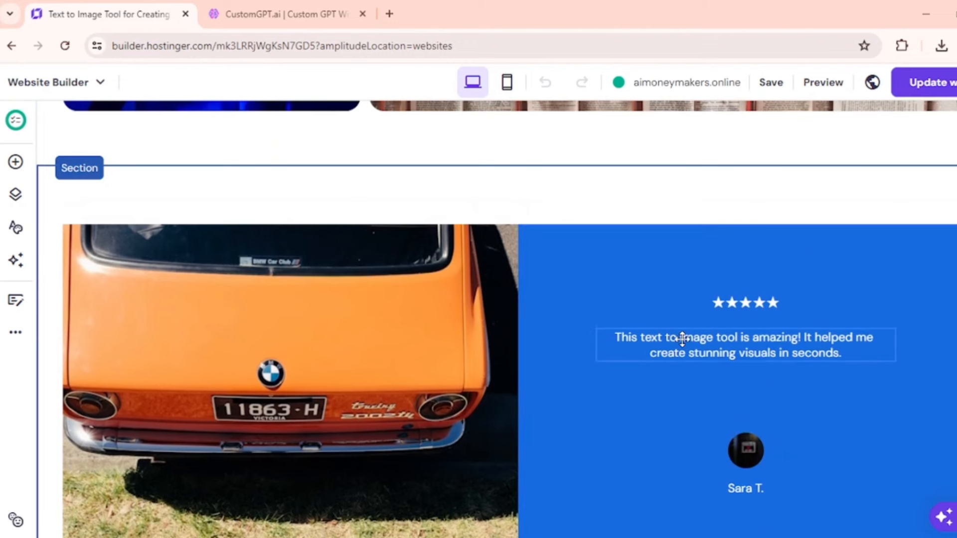
click(15, 260)
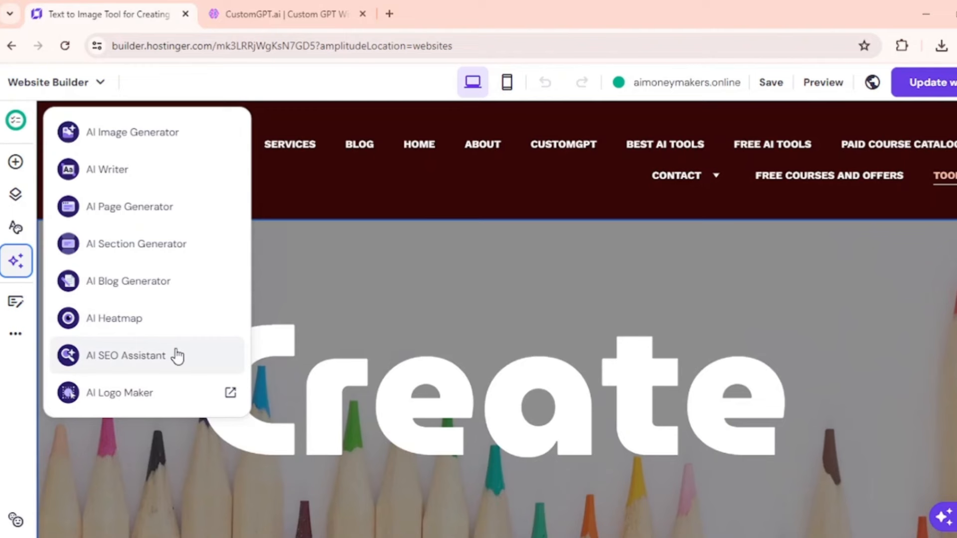
click(23, 367)
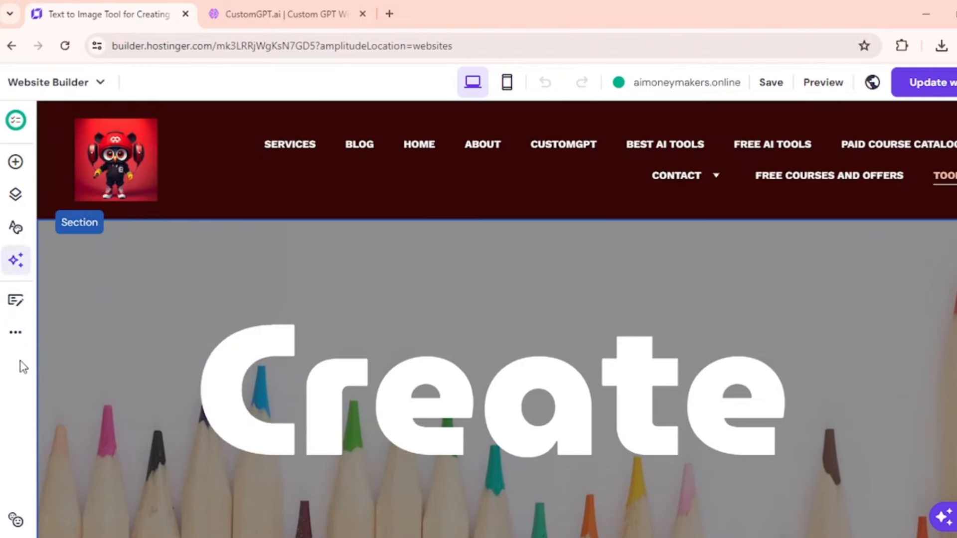
Review the website's integrations, from custom code to Google AdMob, and close the overview
click(16, 335)
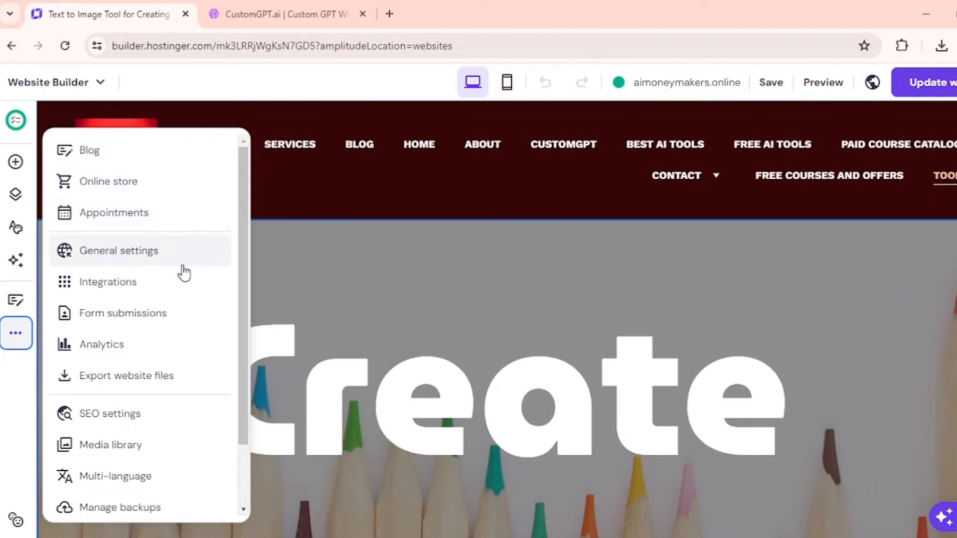
click(165, 282)
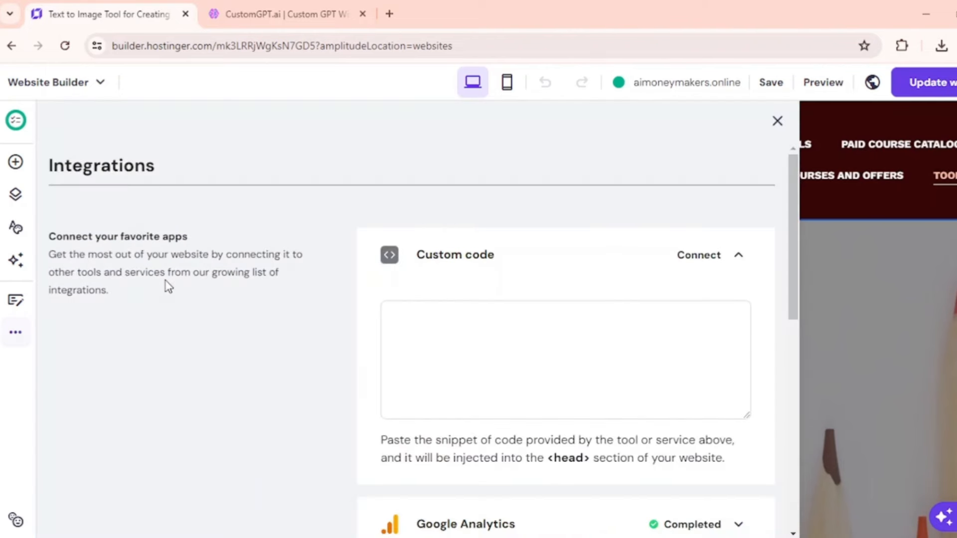
scroll(593, 293, down, 5)
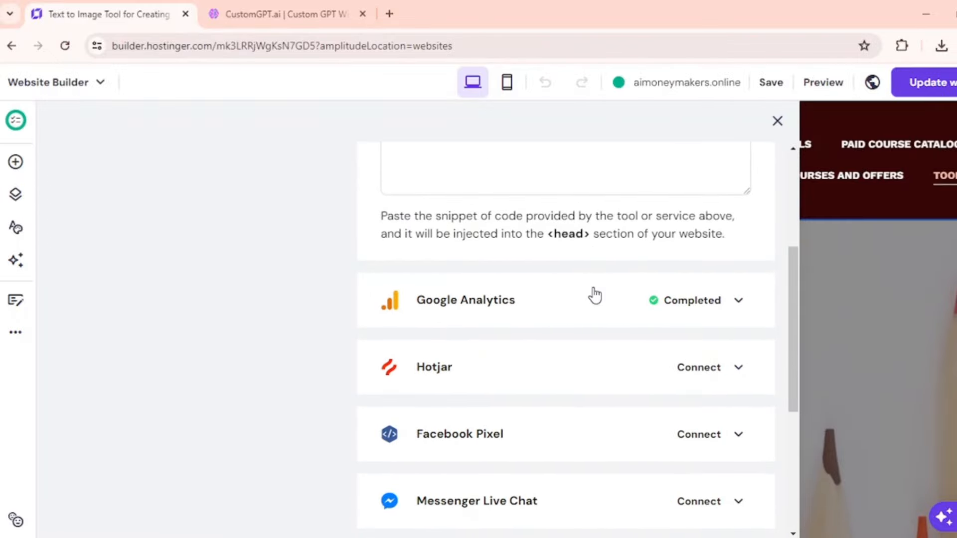
scroll(595, 295, down, 2)
scroll(716, 358, down, 2)
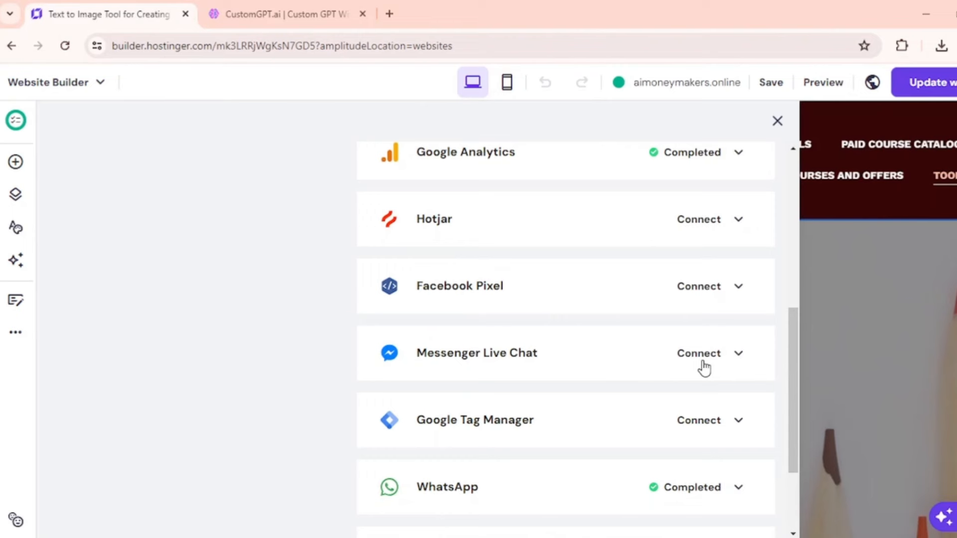
scroll(703, 369, down, 2)
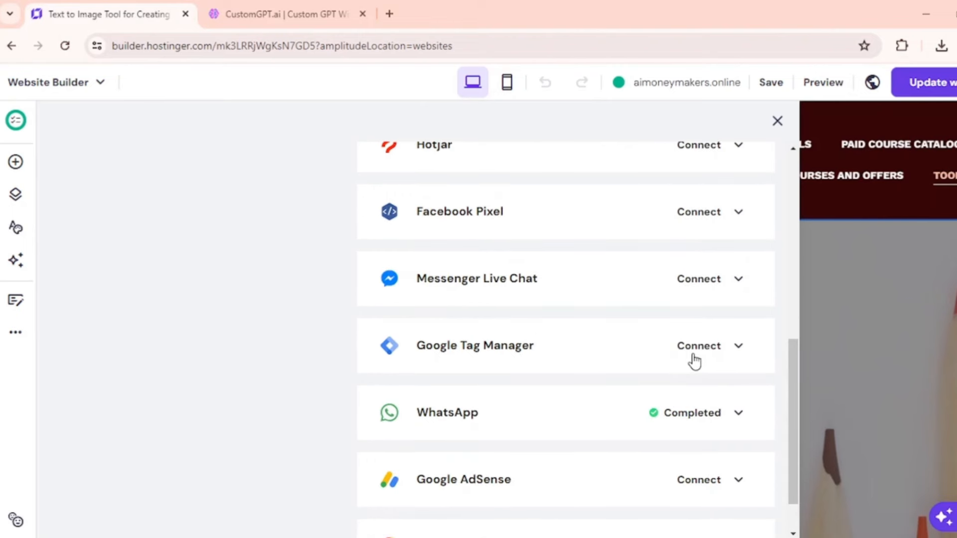
scroll(694, 361, down, 2)
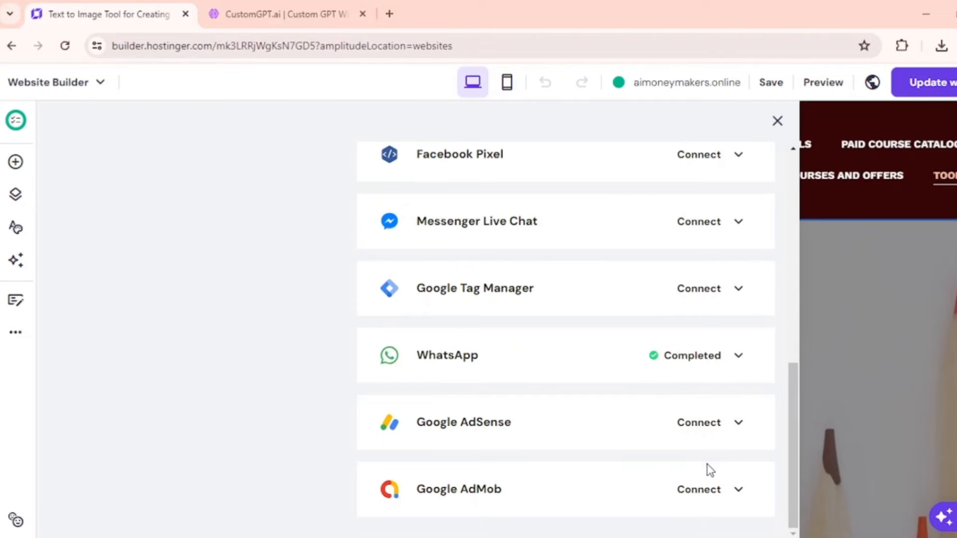
scroll(712, 493, up, 1)
scroll(712, 493, up, 10)
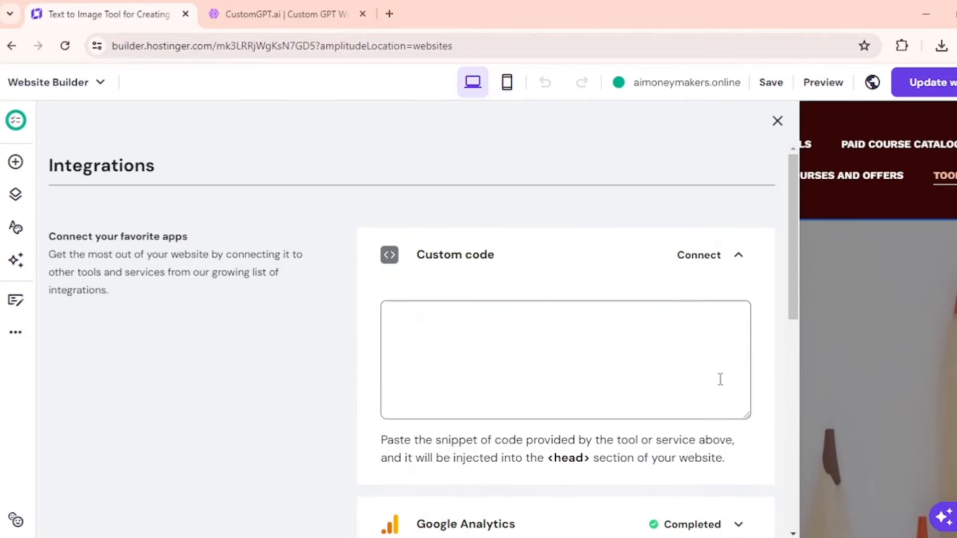
click(615, 314)
click(777, 121)
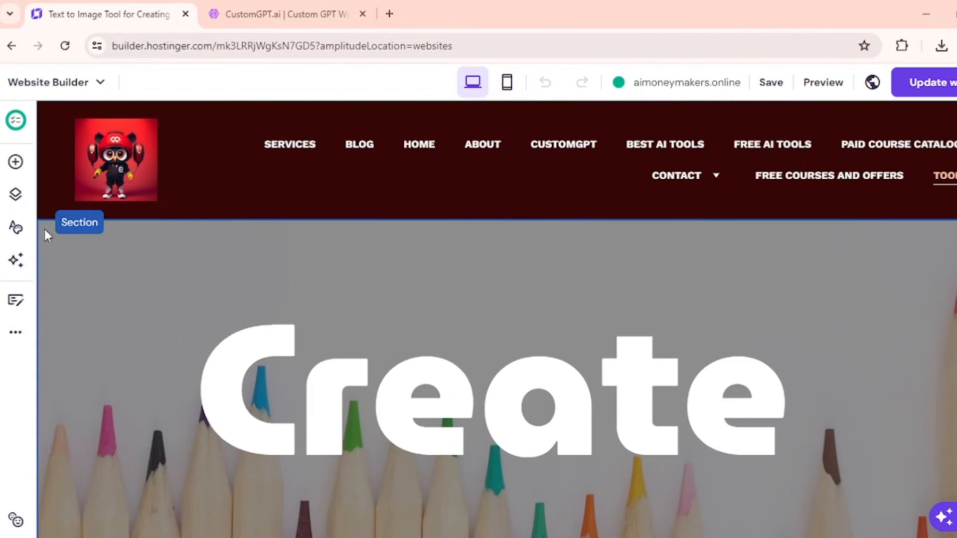
Open the website's form submissions overview for the contact and subscribe forms
click(16, 333)
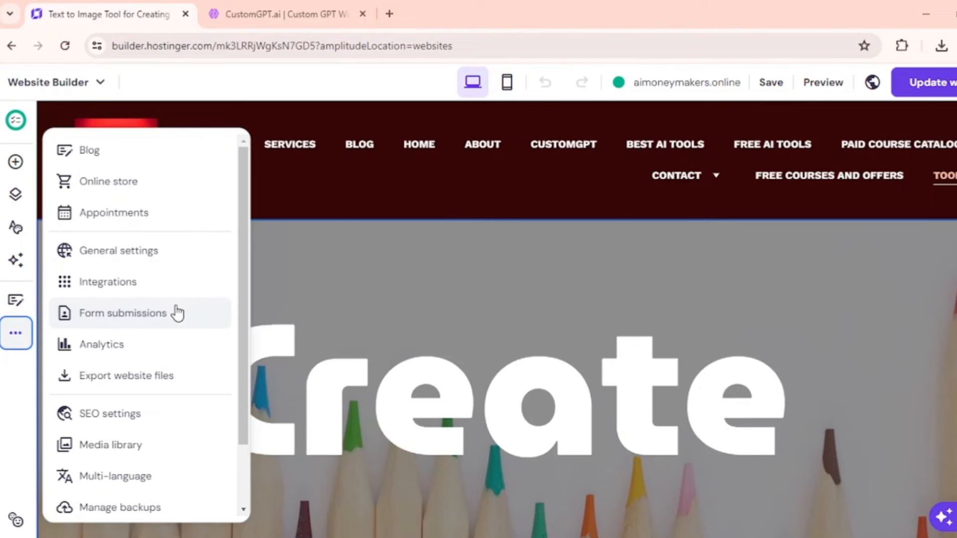
click(123, 313)
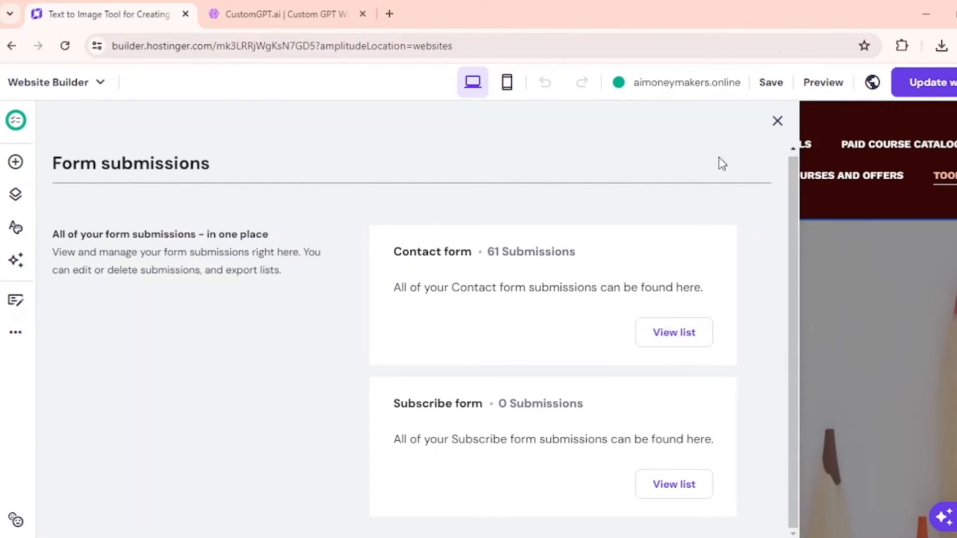
Close the form submissions and examine the website analytics, from the traffic overview and sessions over time to sessions by country and device
click(778, 121)
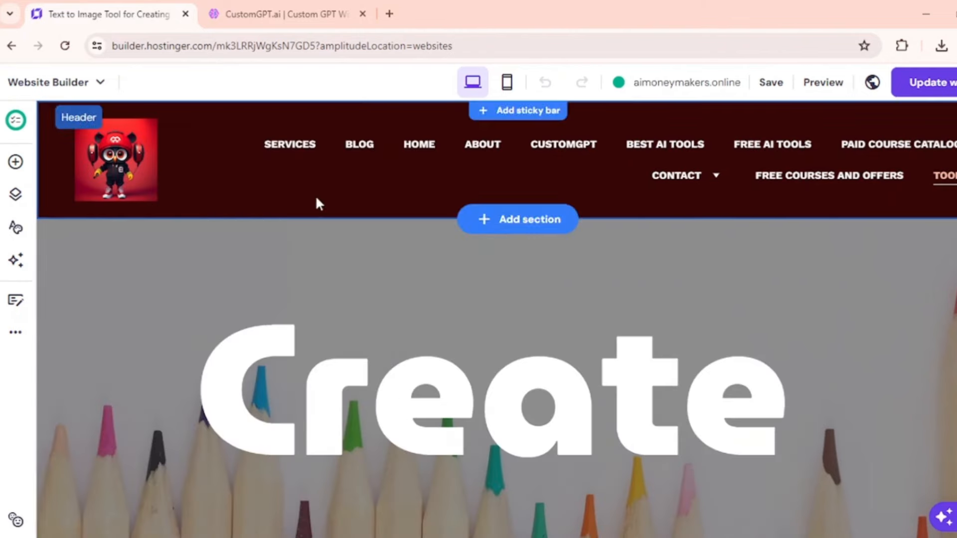
click(17, 335)
click(146, 352)
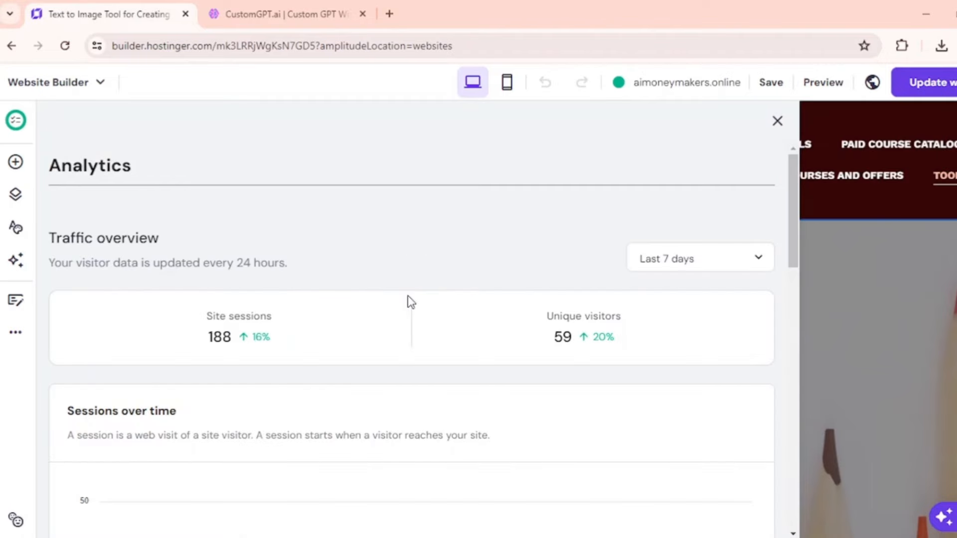
scroll(409, 301, down, 2)
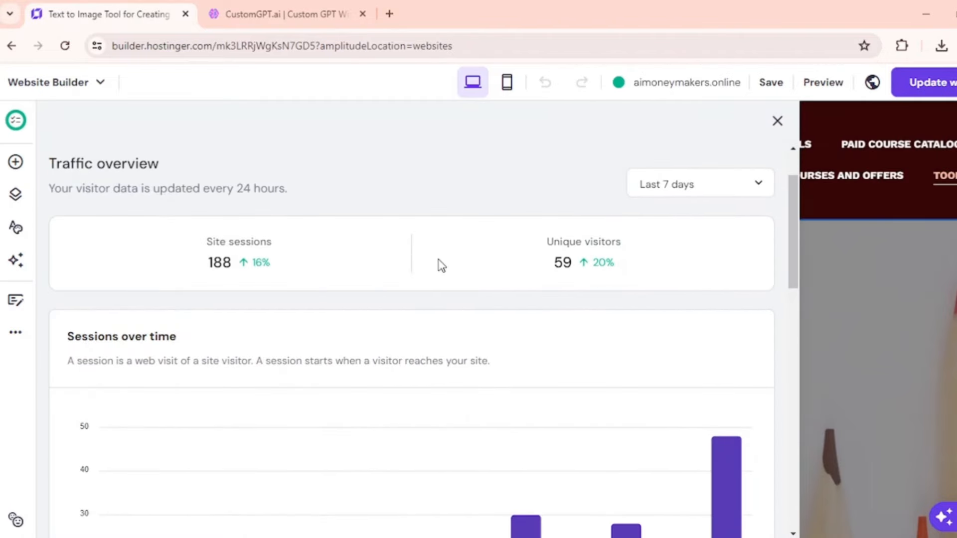
scroll(585, 262, down, 6)
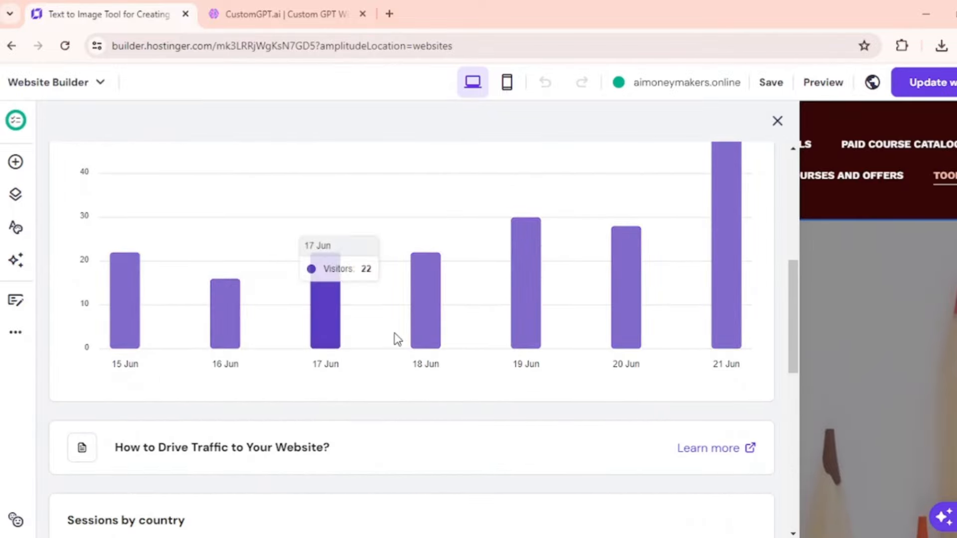
scroll(726, 310, up, 2)
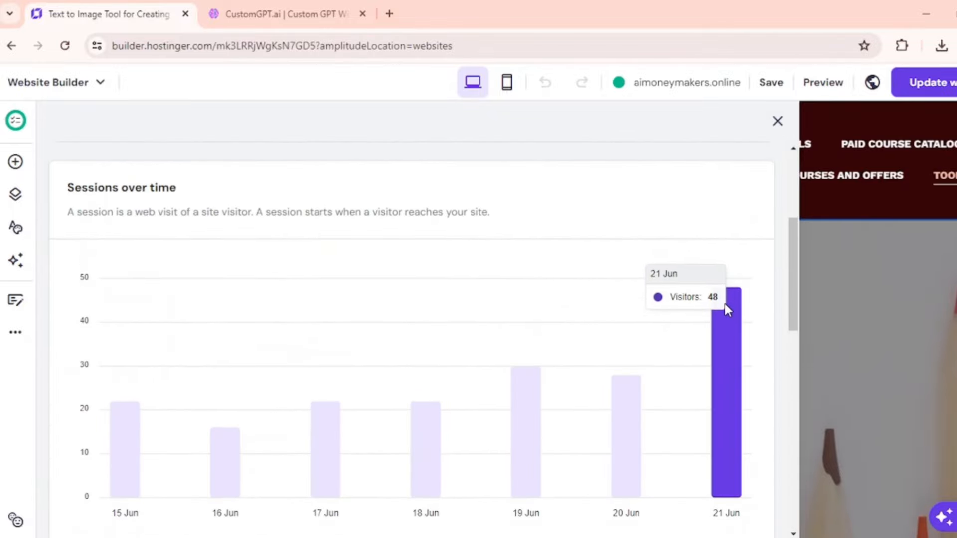
scroll(729, 322, down, 6)
scroll(730, 326, down, 3)
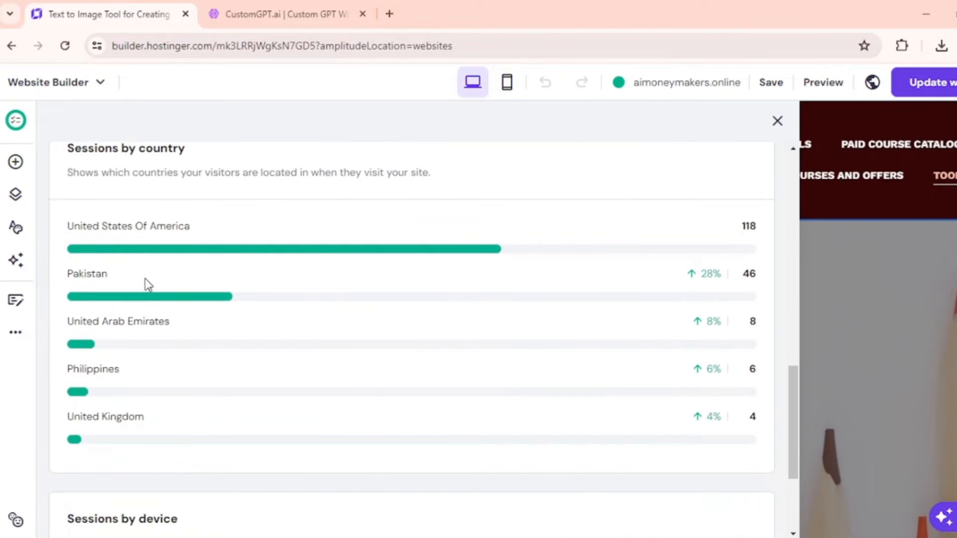
scroll(142, 402, down, 3)
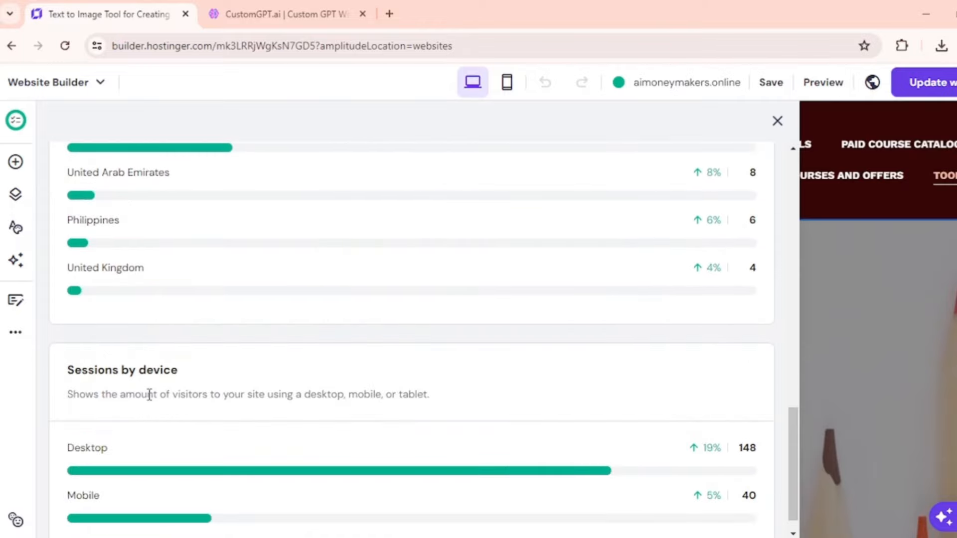
scroll(252, 306, up, 4)
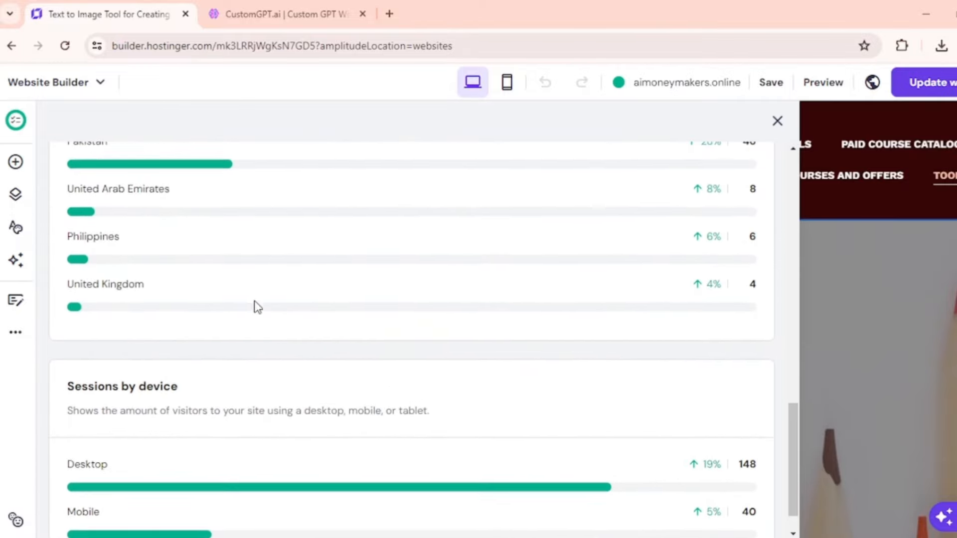
Open the website's SEO settings and look through the list of main pages
click(11, 333)
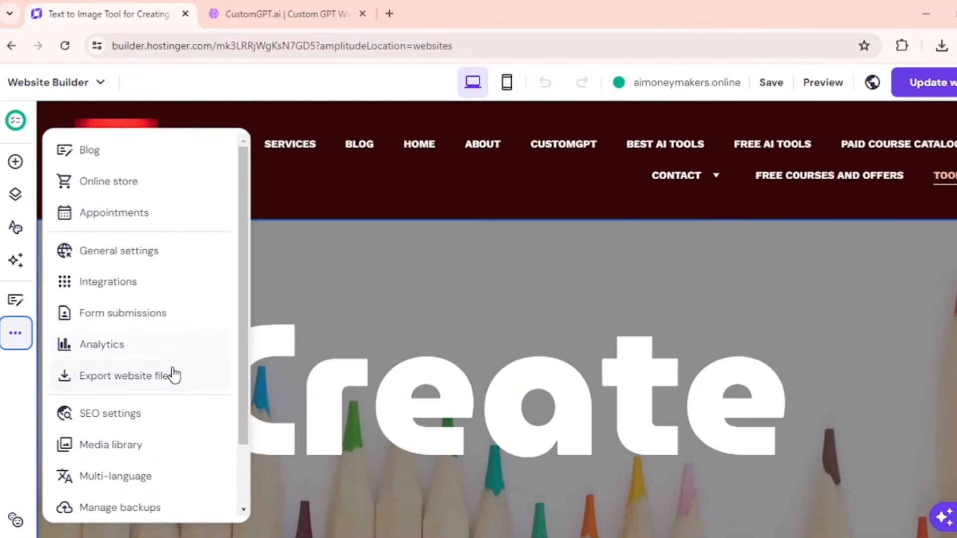
click(143, 416)
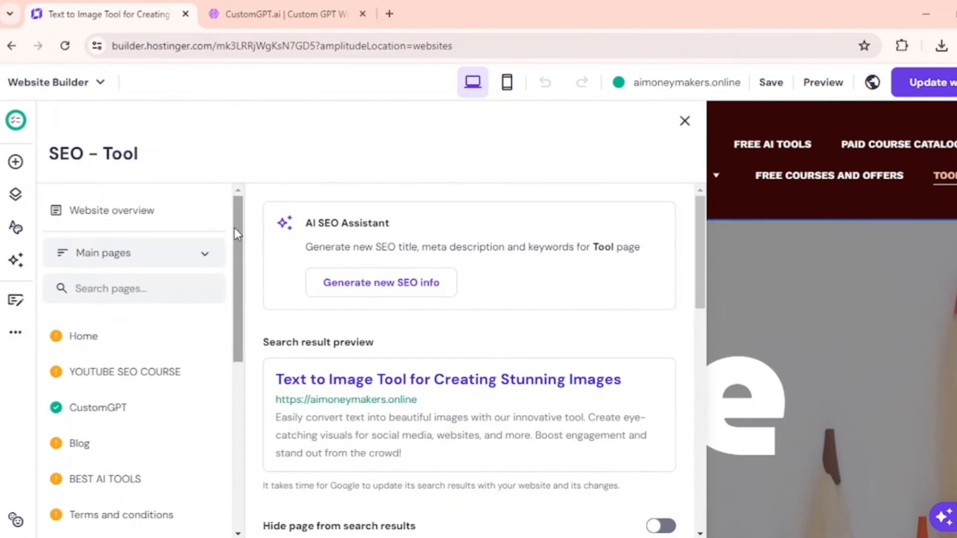
scroll(214, 248, down, 2)
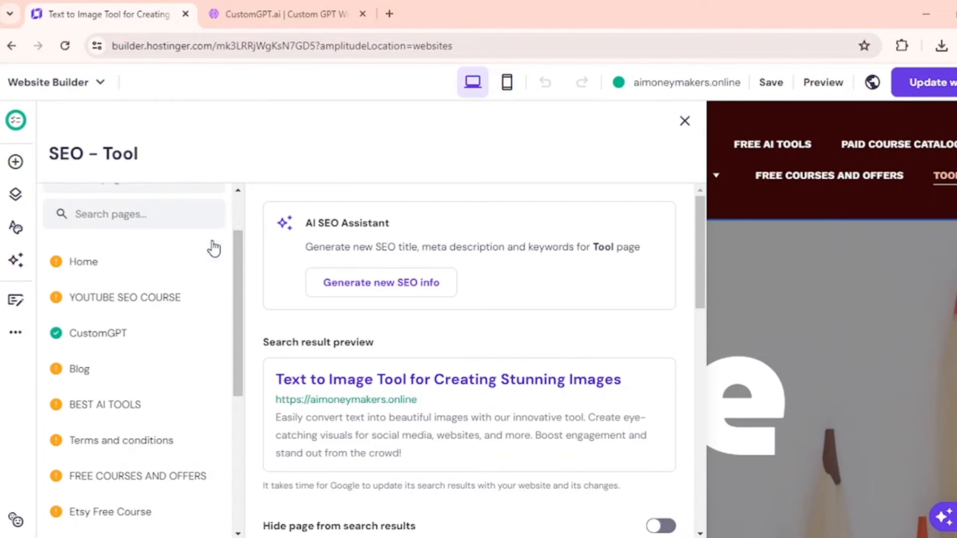
scroll(215, 247, down, 7)
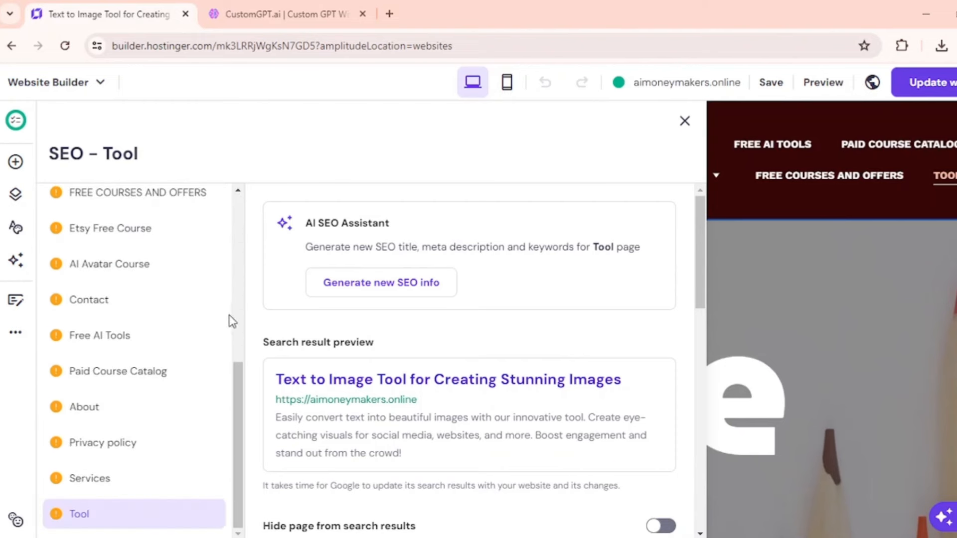
scroll(230, 320, up, 10)
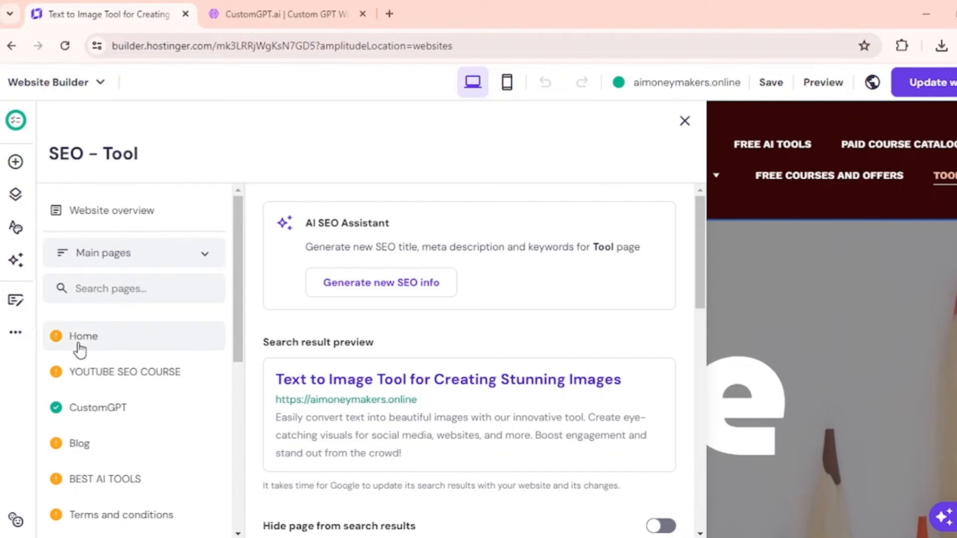
Open the Home page's SEO settings and review its search result preview
click(80, 342)
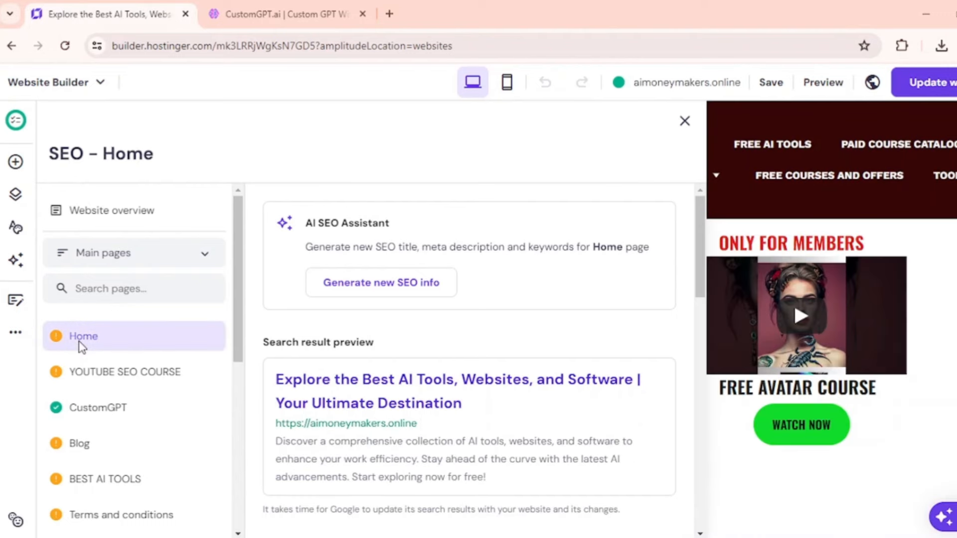
scroll(81, 345, down, 3)
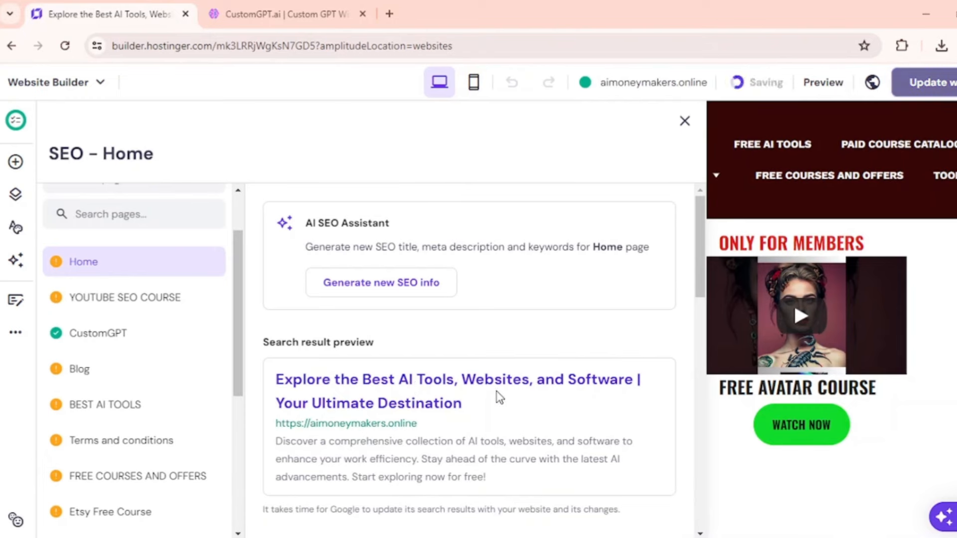
scroll(498, 394, down, 3)
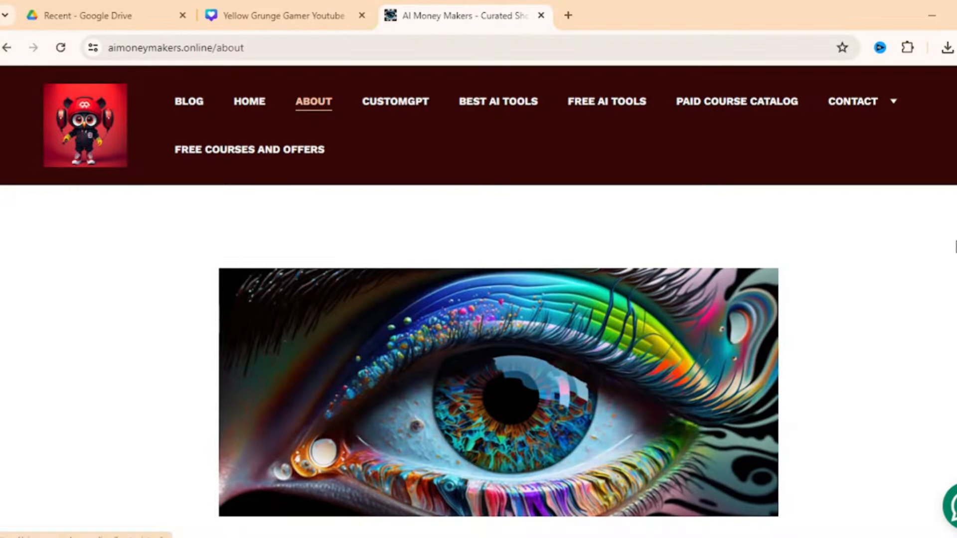
Review the live website's About page down to the "Get to know us" text and return to its beginning
scroll(499, 300, down, 4)
scroll(498, 349, down, 7)
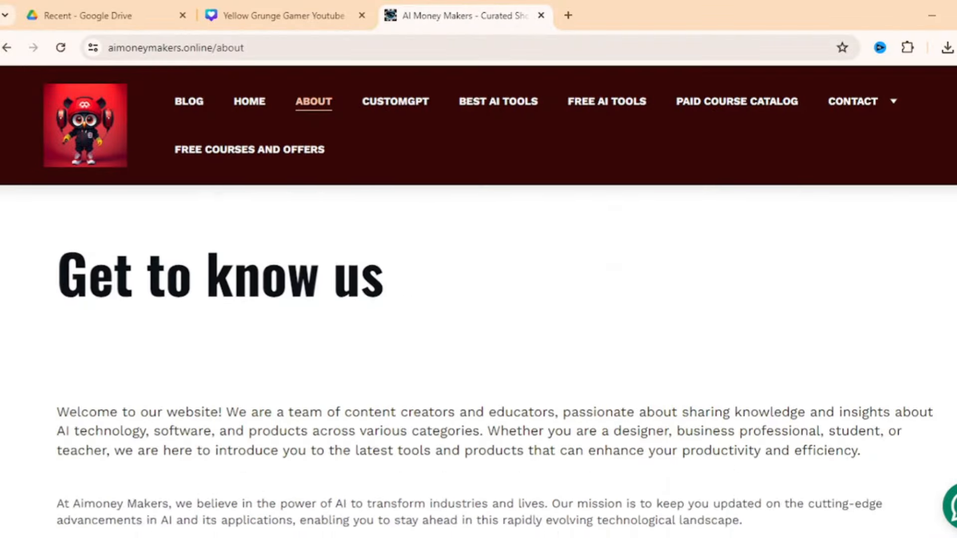
scroll(499, 349, up, 10)
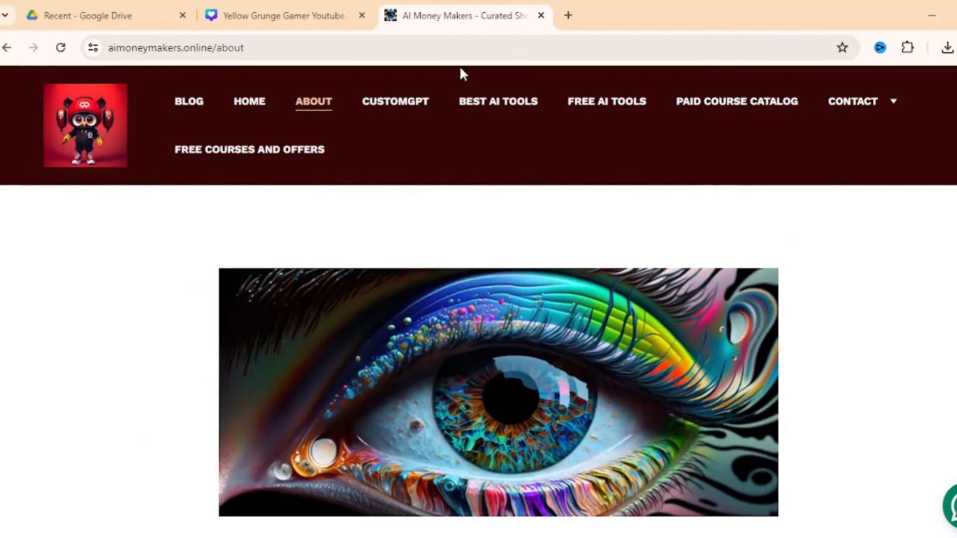
Open the live website's Home page and examine it from the welcome banner to the "Chat with AI Money Maker" chatbot
click(249, 102)
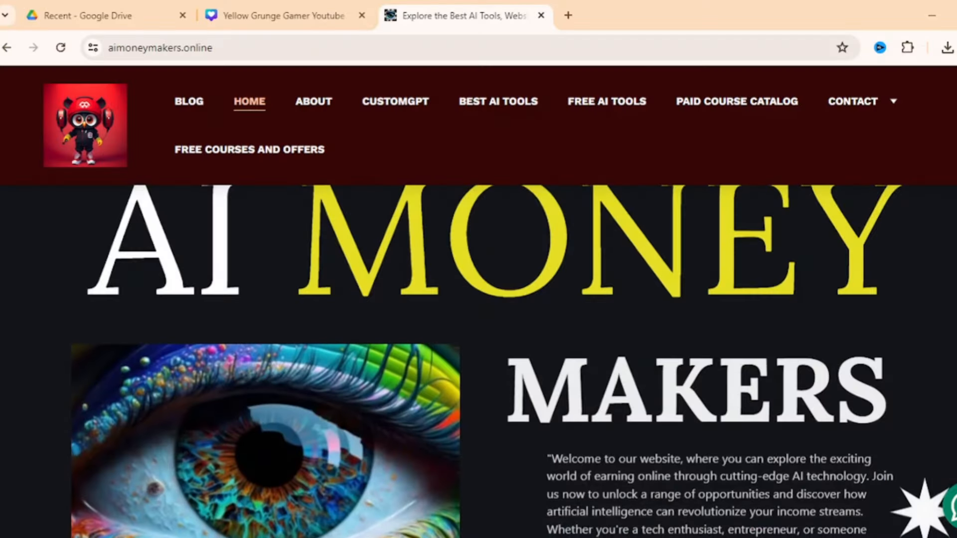
scroll(499, 349, down, 3)
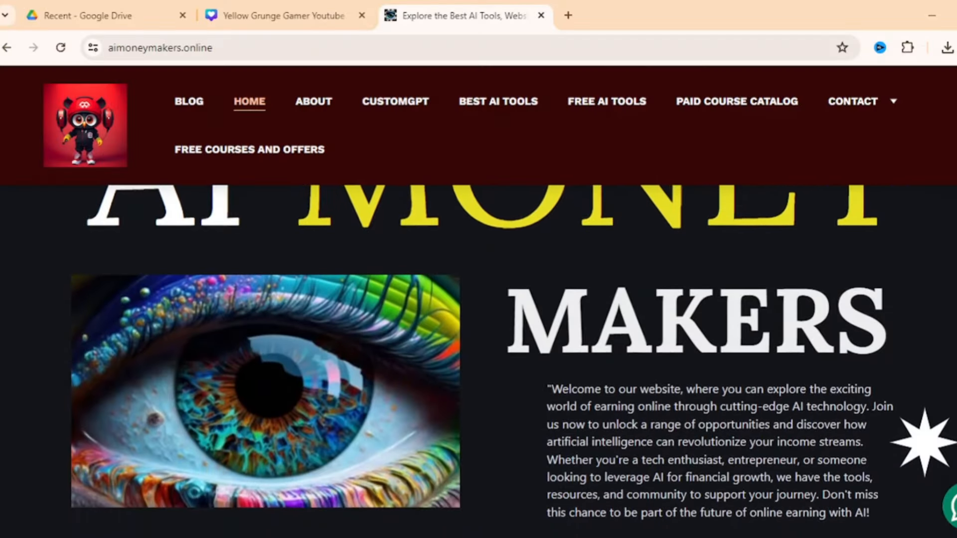
scroll(513, 362, down, 5)
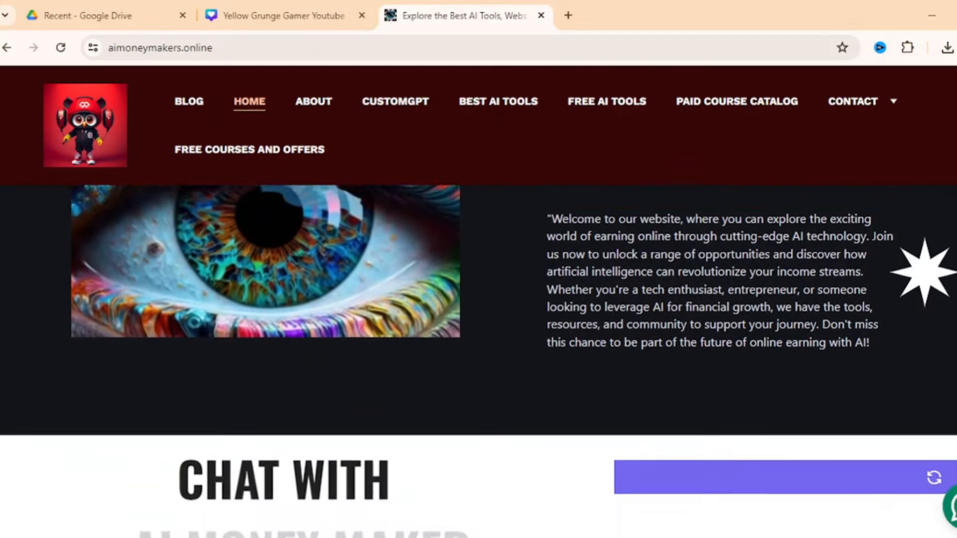
scroll(514, 361, down, 5)
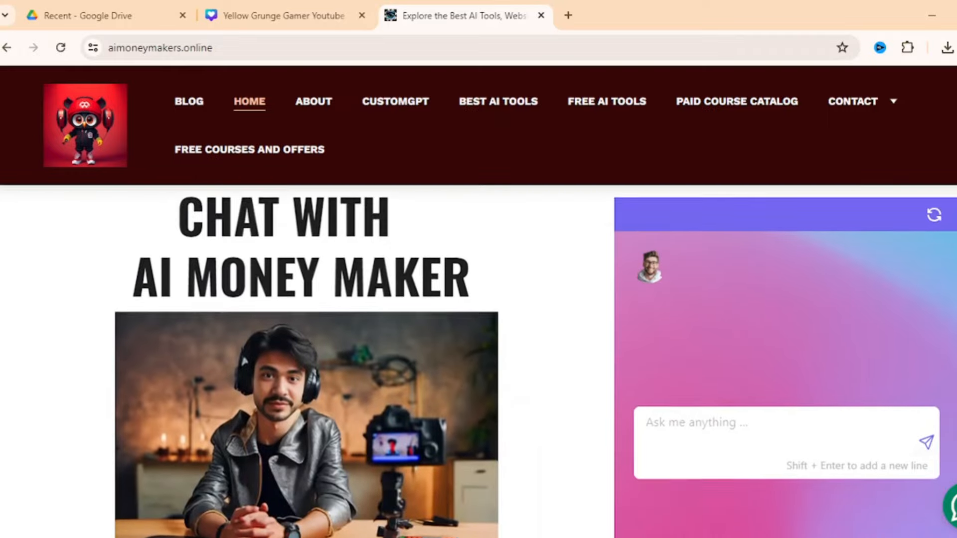
scroll(514, 361, up, 1)
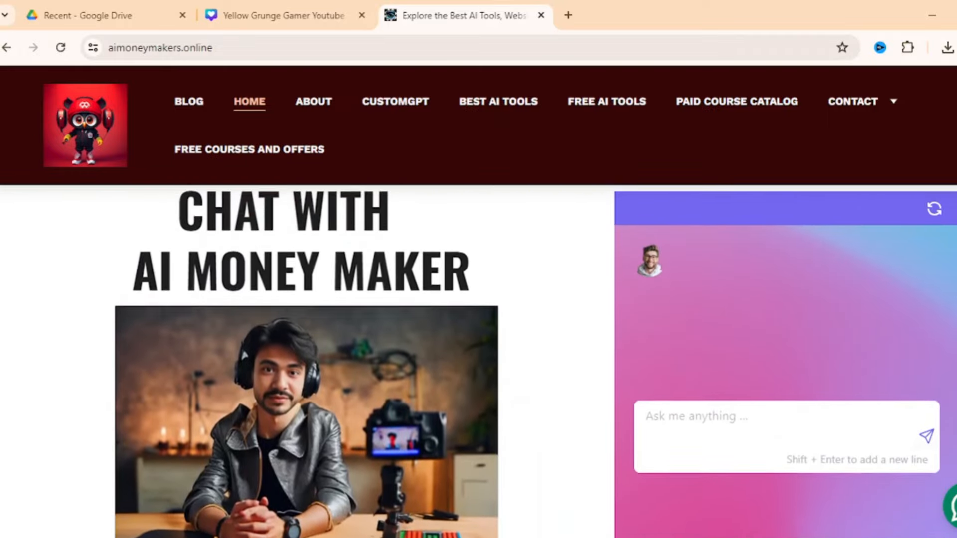
click(792, 426)
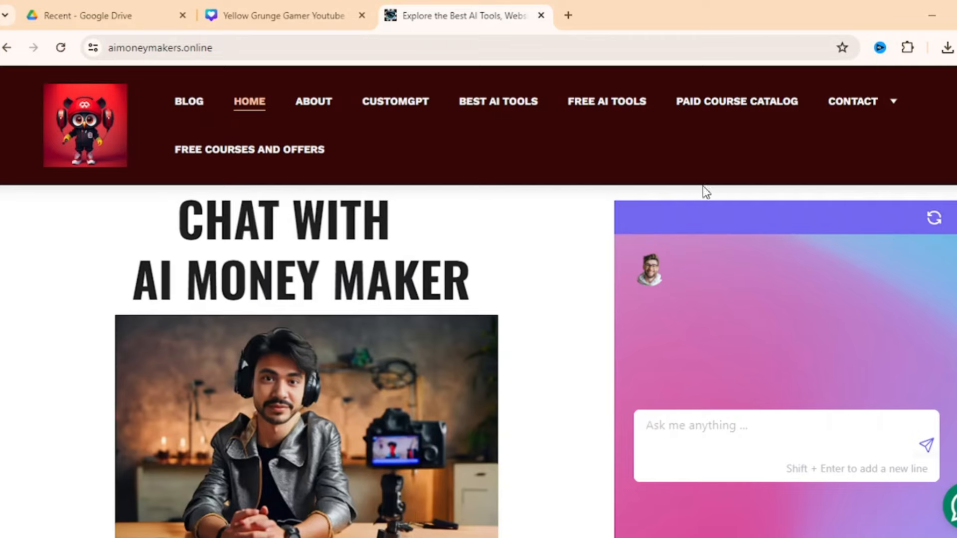
Open the live website's Free AI Tools page and look over its tool cards
click(616, 103)
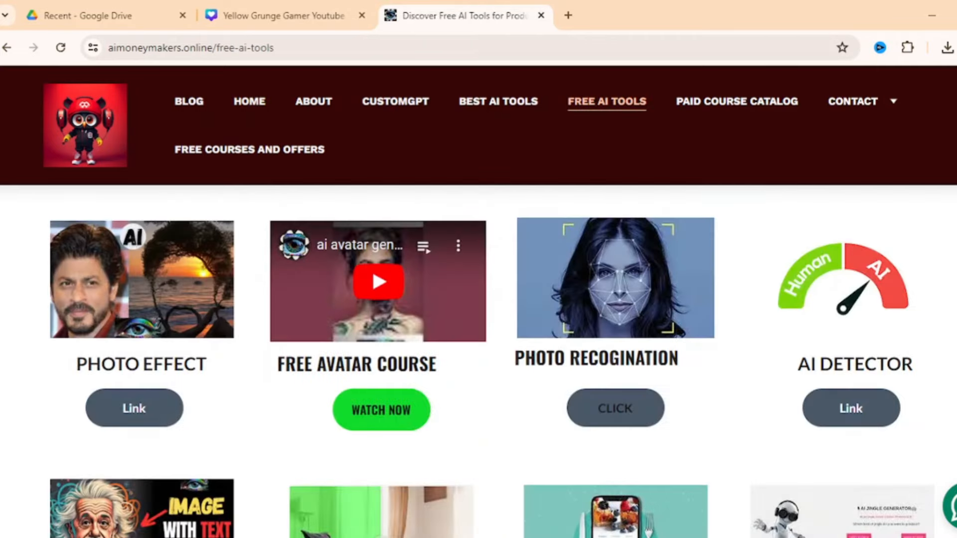
scroll(478, 359, down, 3)
scroll(479, 359, up, 2)
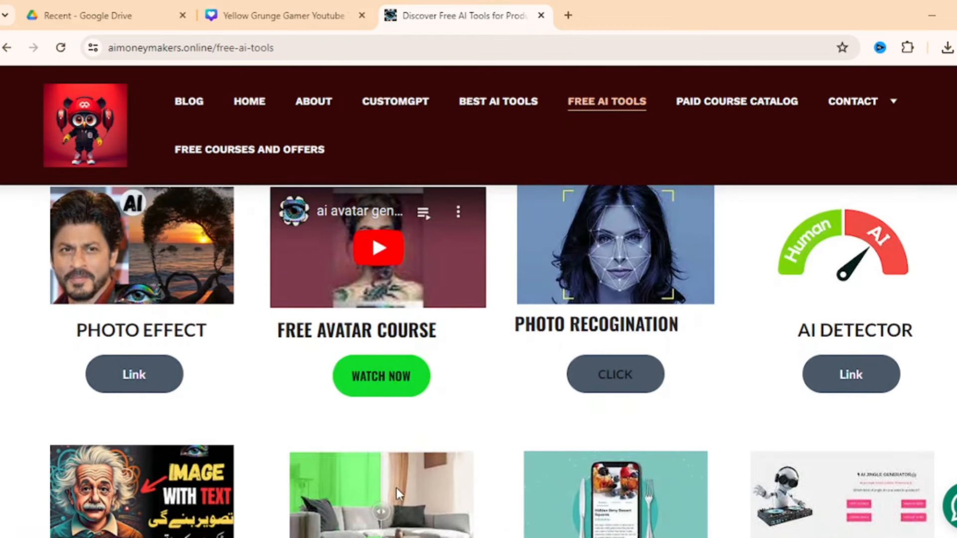
scroll(487, 473, down, 2)
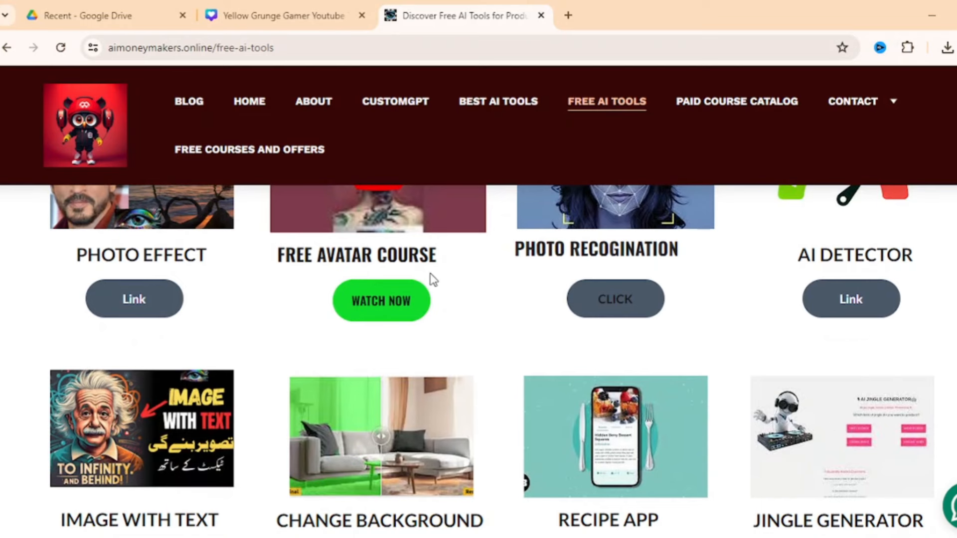
scroll(433, 279, up, 3)
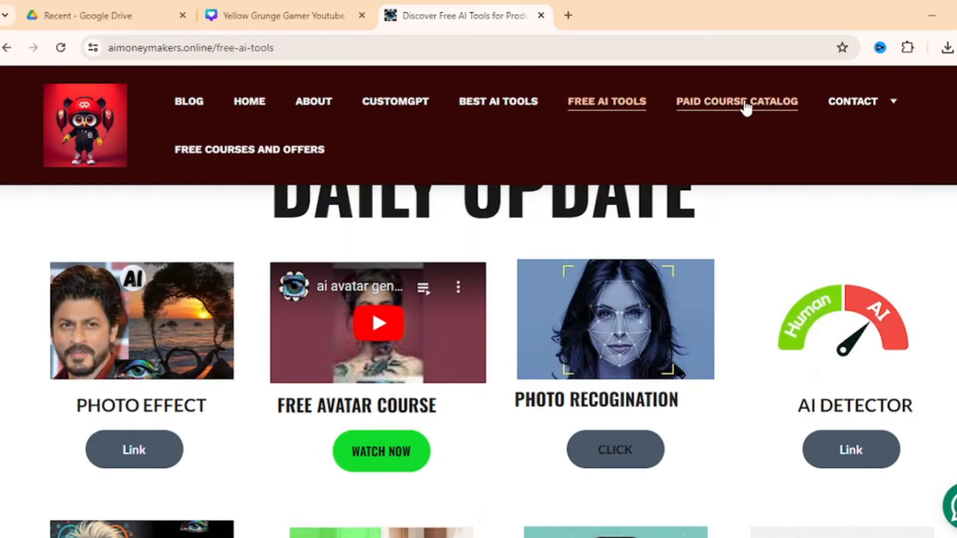
Open the Paid Course Catalog page and examine its YouTube SEO and AI channel course sections, purchase instructions and contact form
click(738, 102)
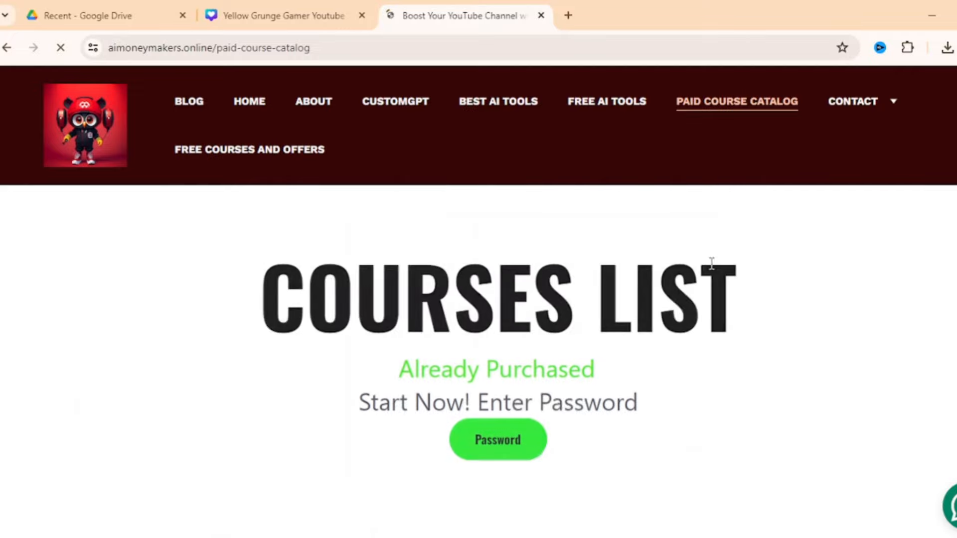
scroll(752, 342, down, 8)
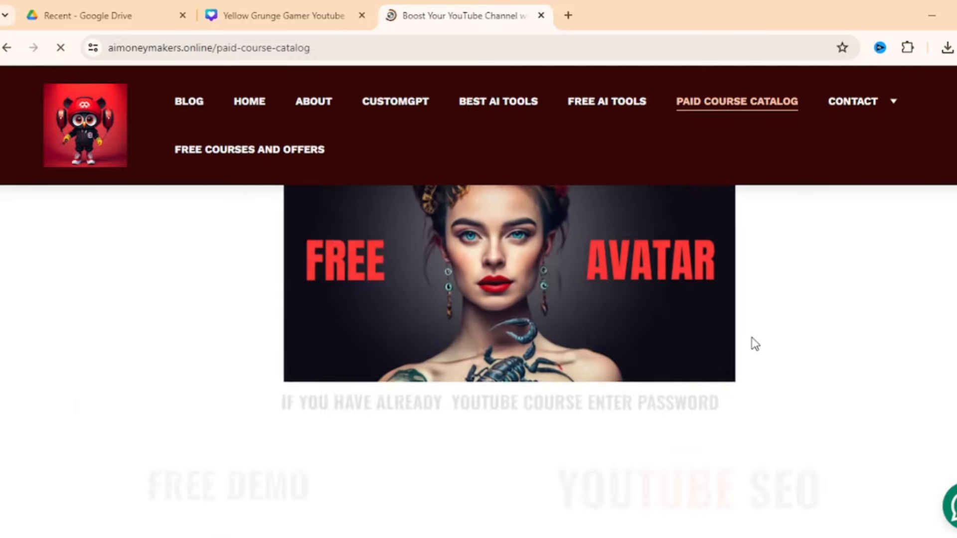
scroll(754, 343, down, 6)
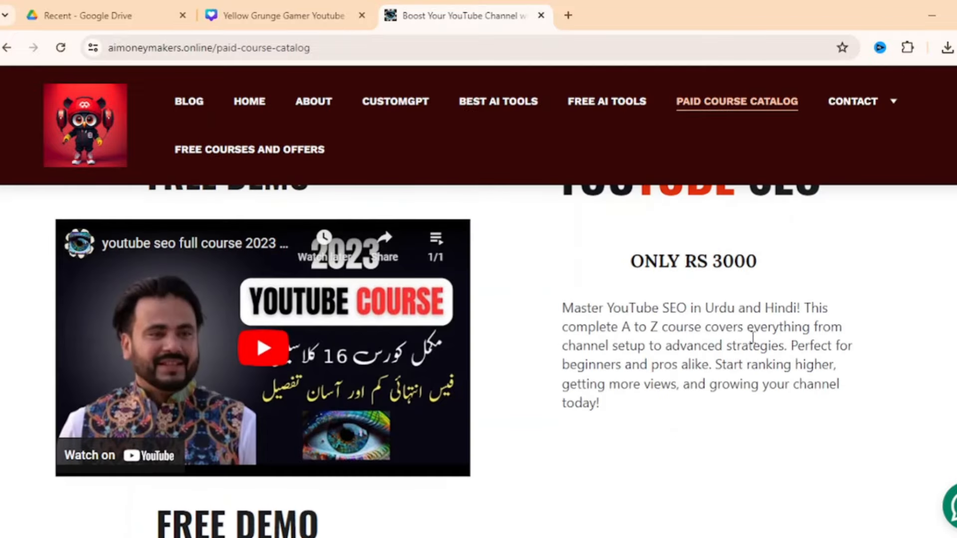
scroll(754, 339, up, 2)
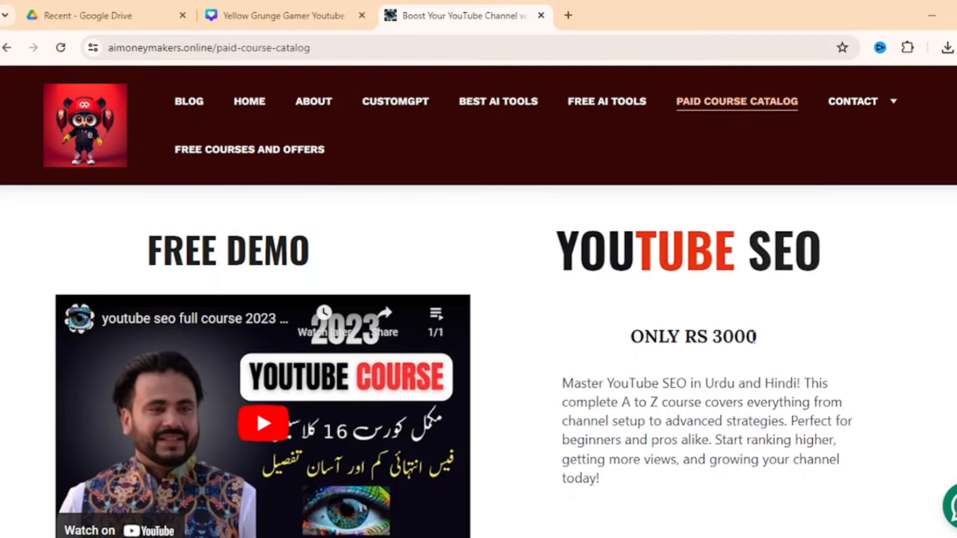
scroll(754, 339, down, 7)
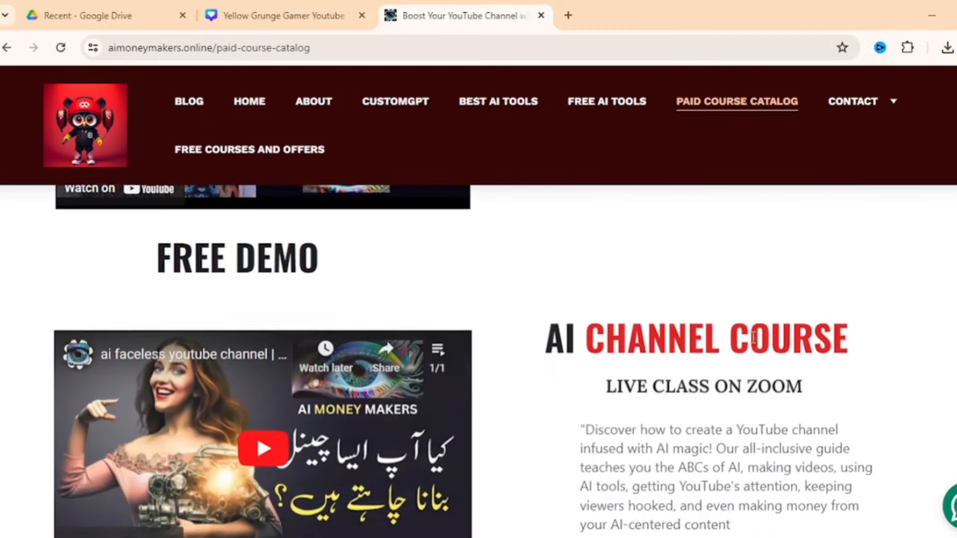
scroll(754, 343, down, 2)
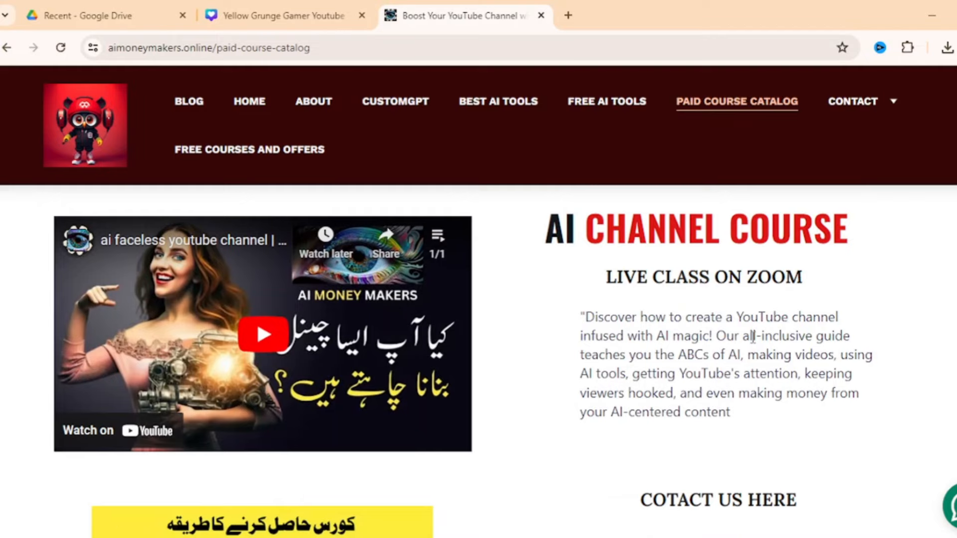
scroll(753, 337, down, 4)
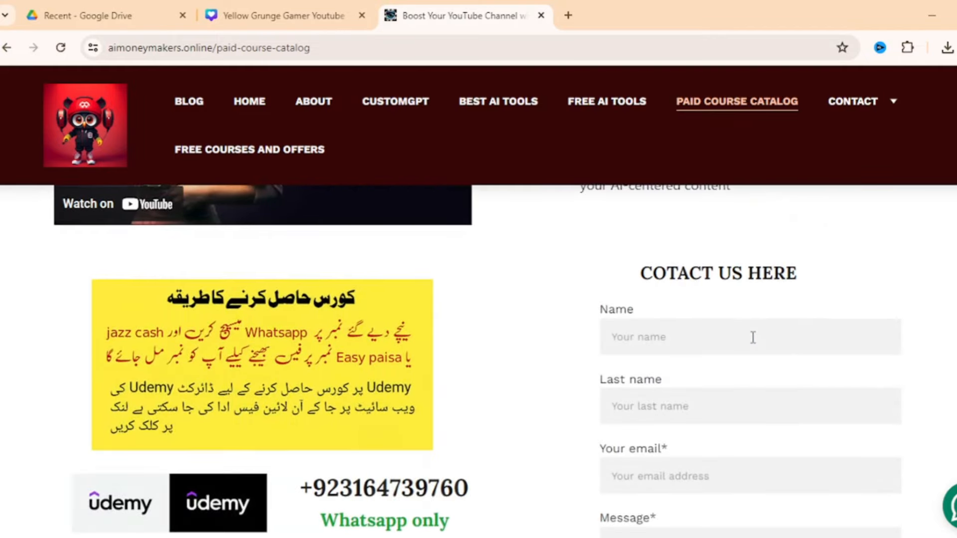
scroll(753, 337, down, 4)
scroll(753, 337, up, 5)
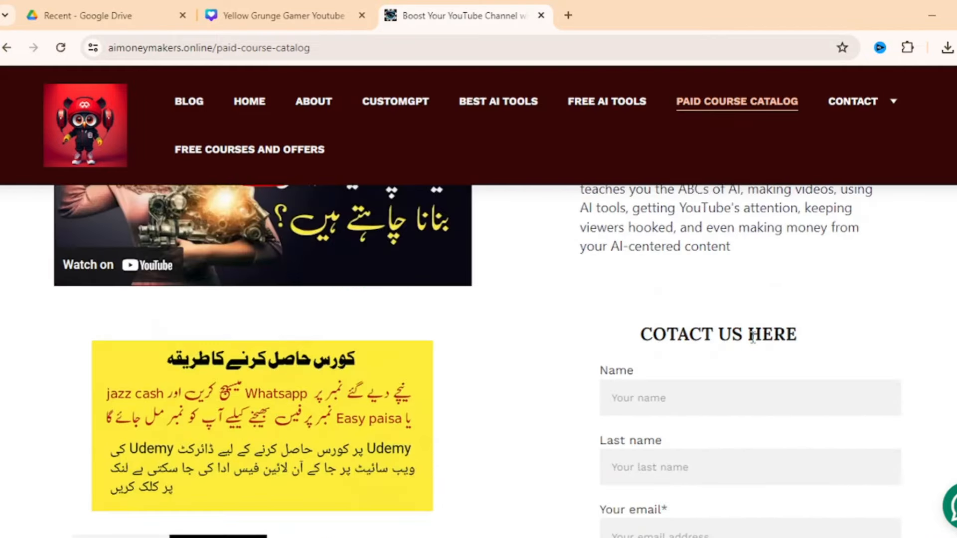
scroll(752, 337, up, 10)
scroll(755, 344, up, 8)
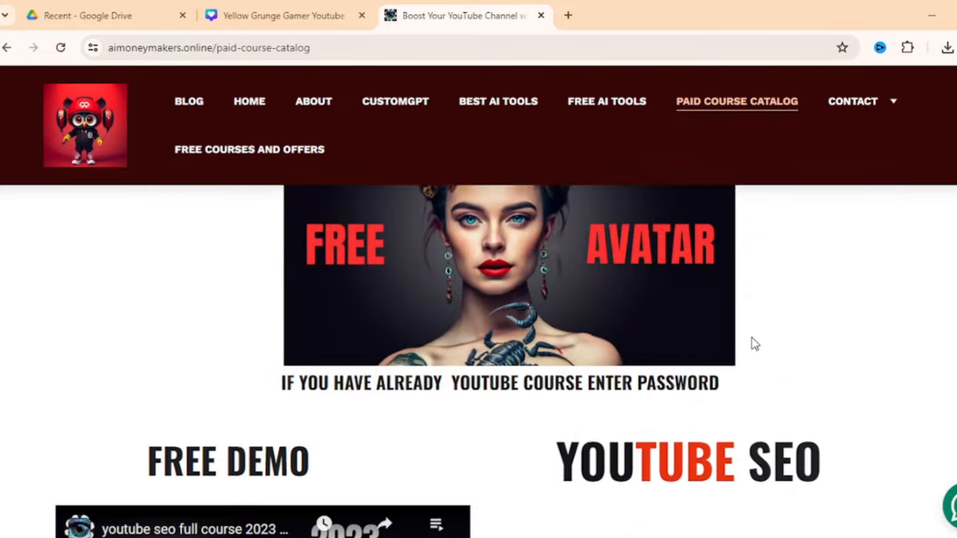